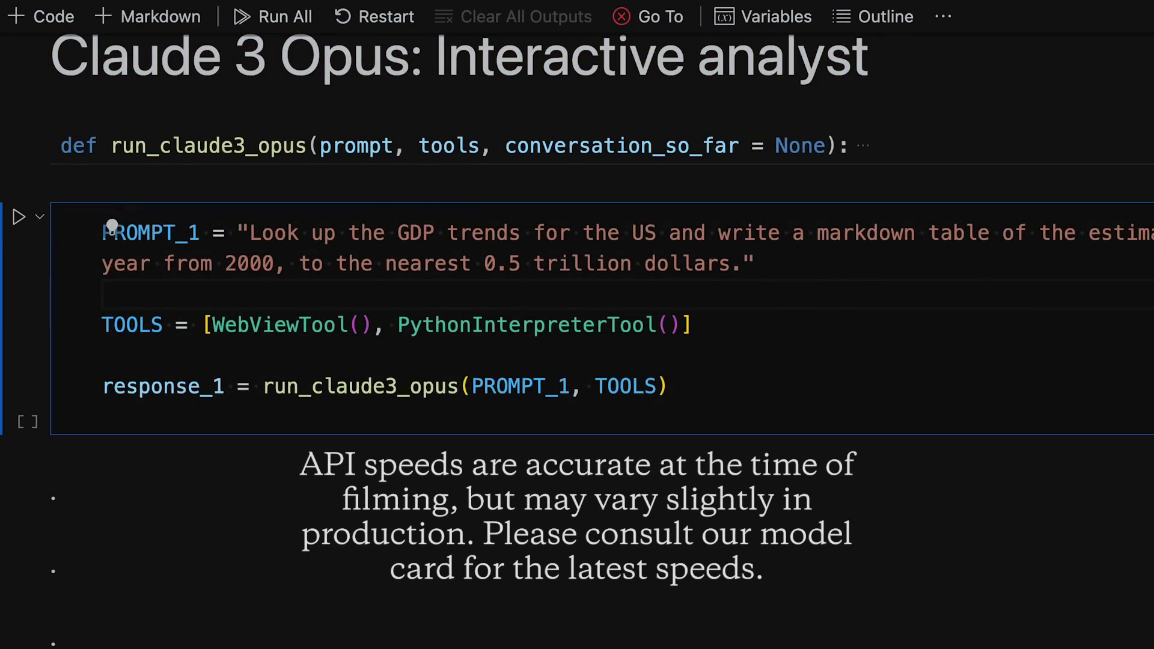
Step: Run the PROMPT_1 cell requesting a markdown table of US GDP since 2000
key(shift+Return)
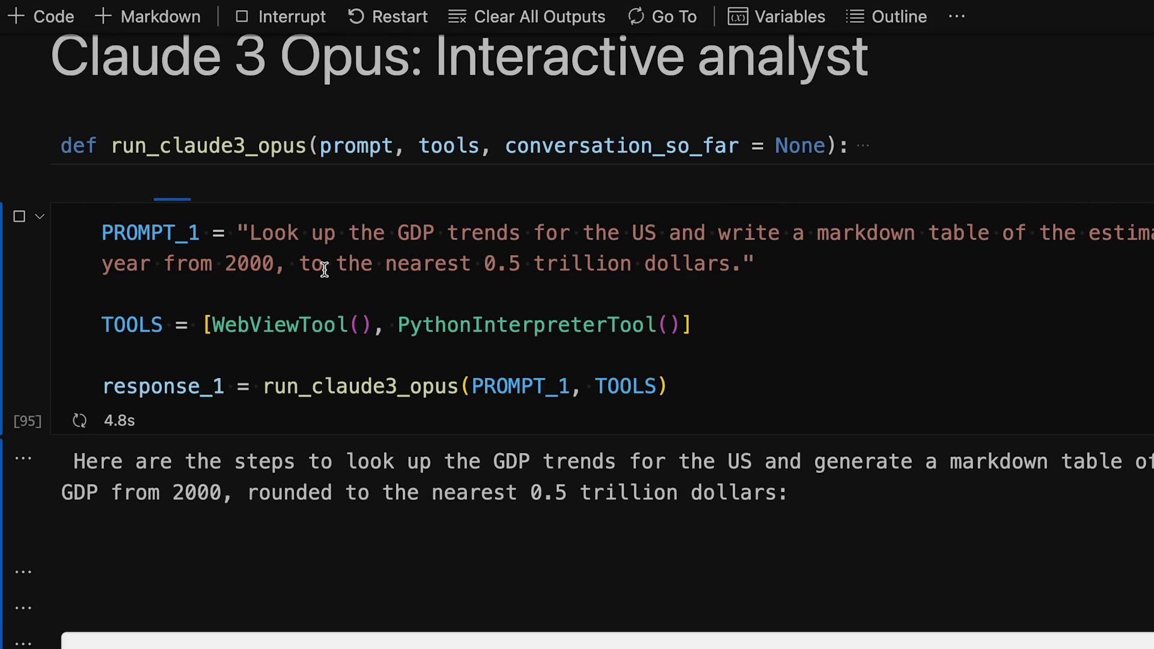
Step: Read the output from the Google 'US GDP' screengrab down to the 2000–2021 table ending at 23.5
scroll(324, 268, down, 5)
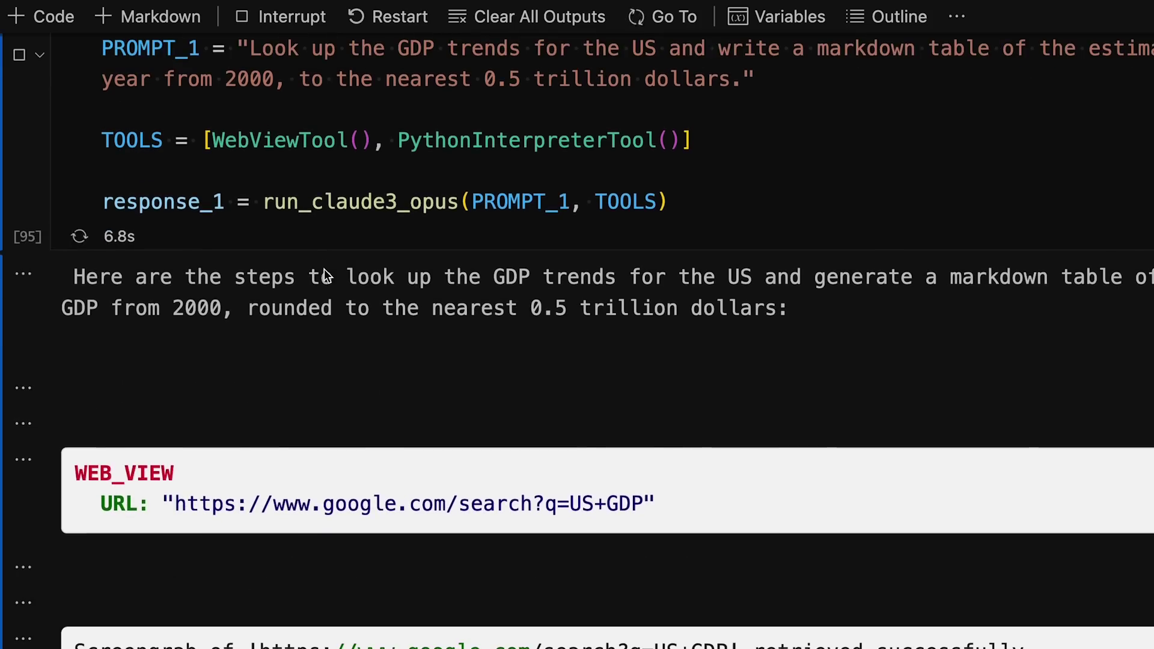
scroll(324, 269, down, 5)
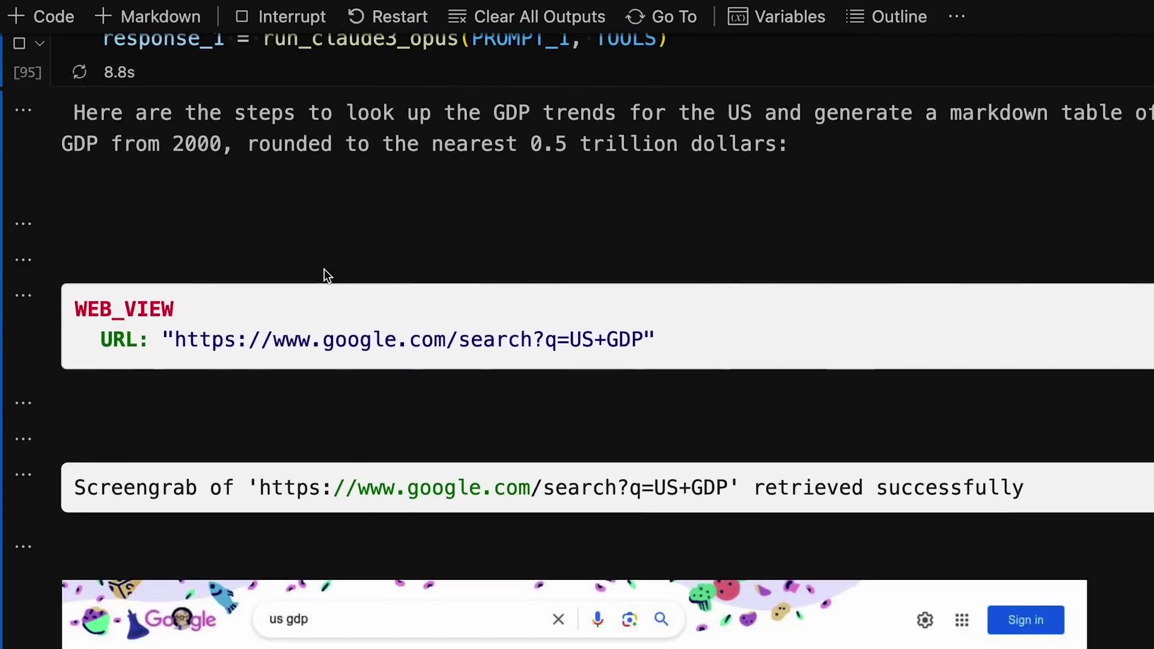
scroll(323, 269, down, 15)
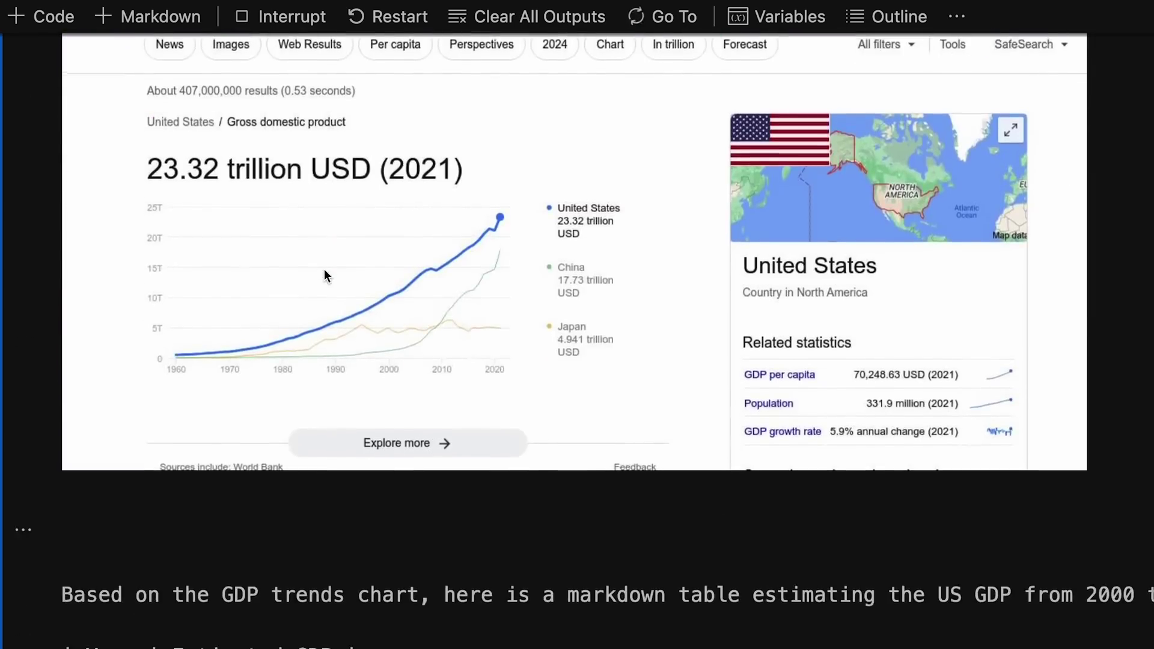
scroll(324, 269, down, 7)
scroll(323, 277, down, 12)
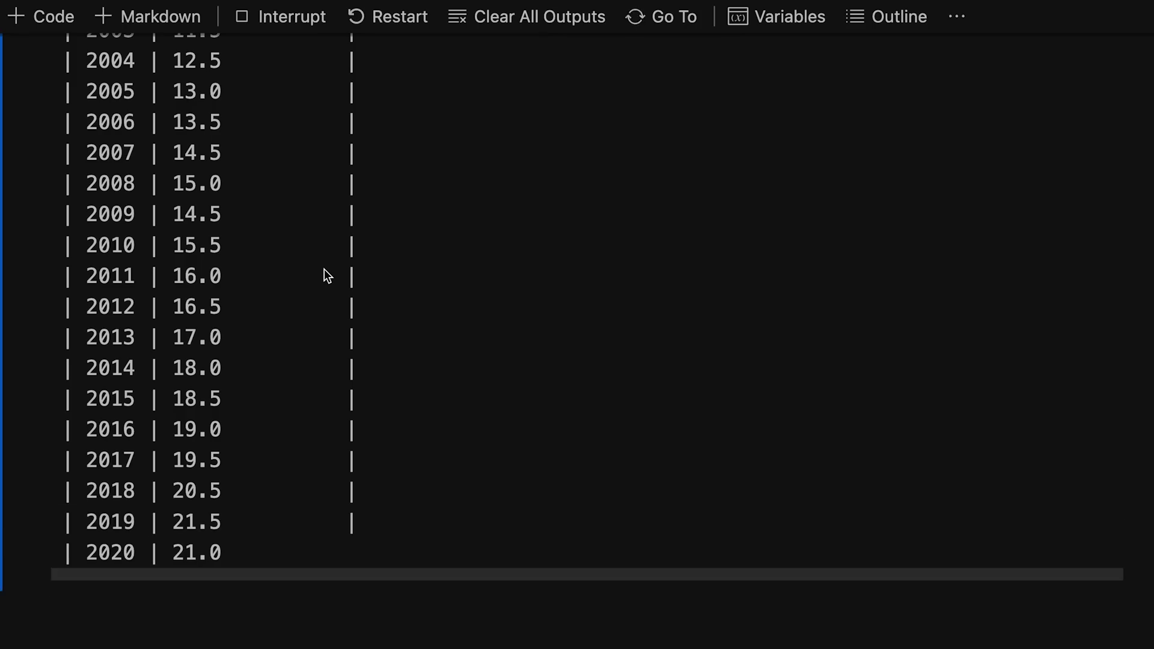
scroll(324, 276, up, 14)
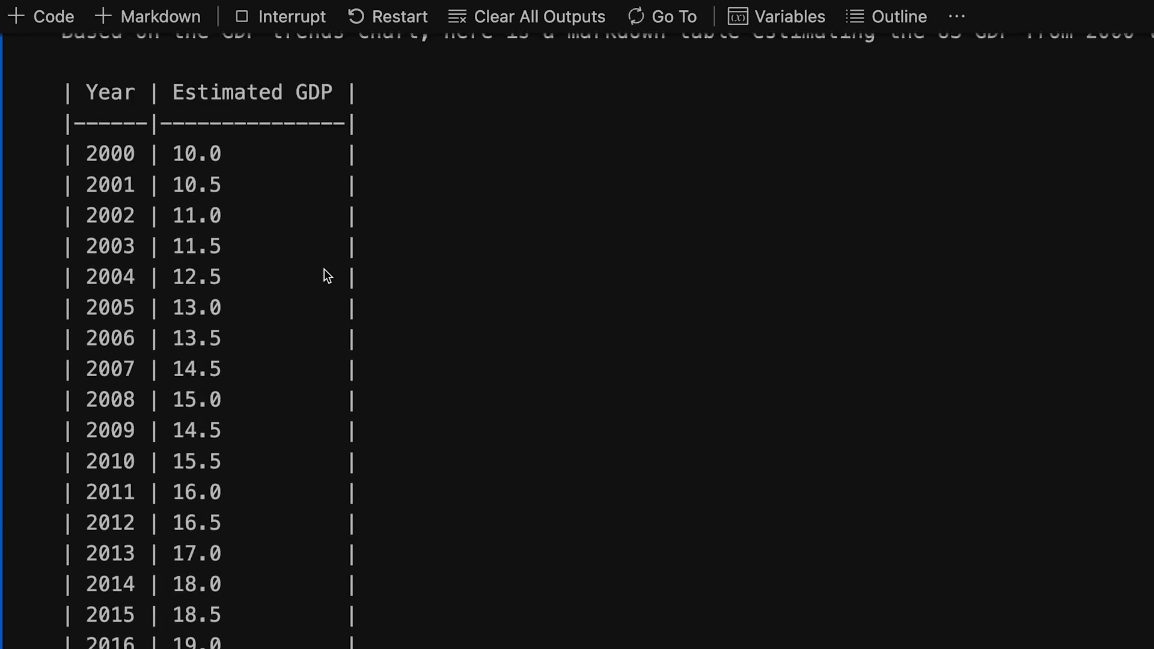
scroll(325, 276, up, 12)
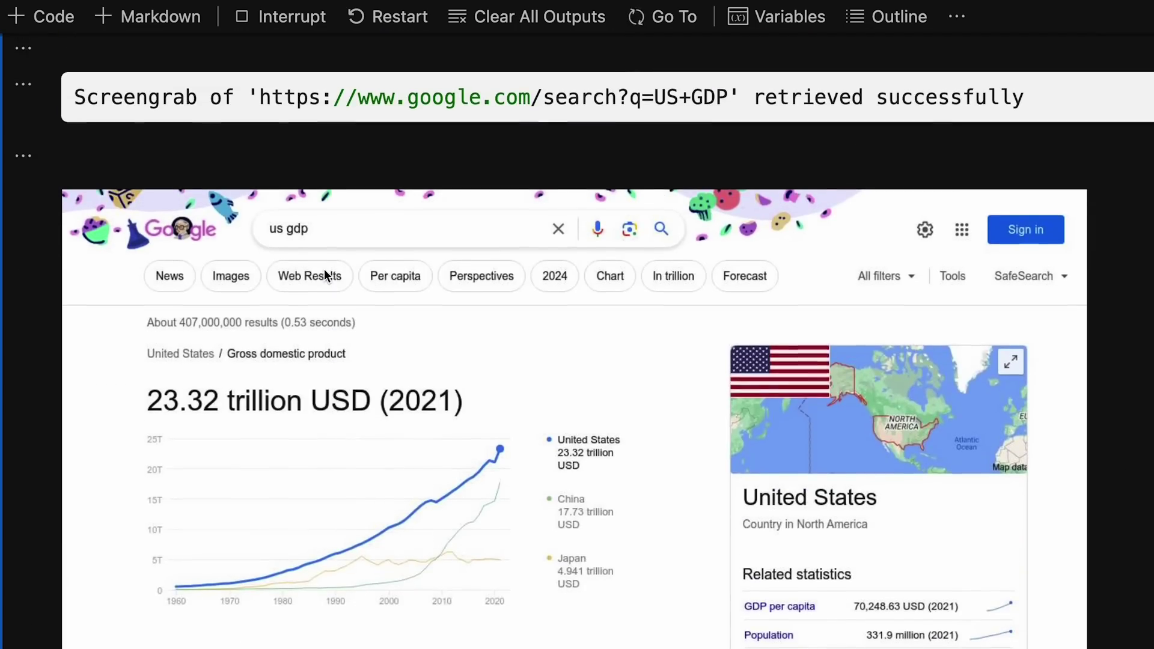
scroll(323, 269, up, 5)
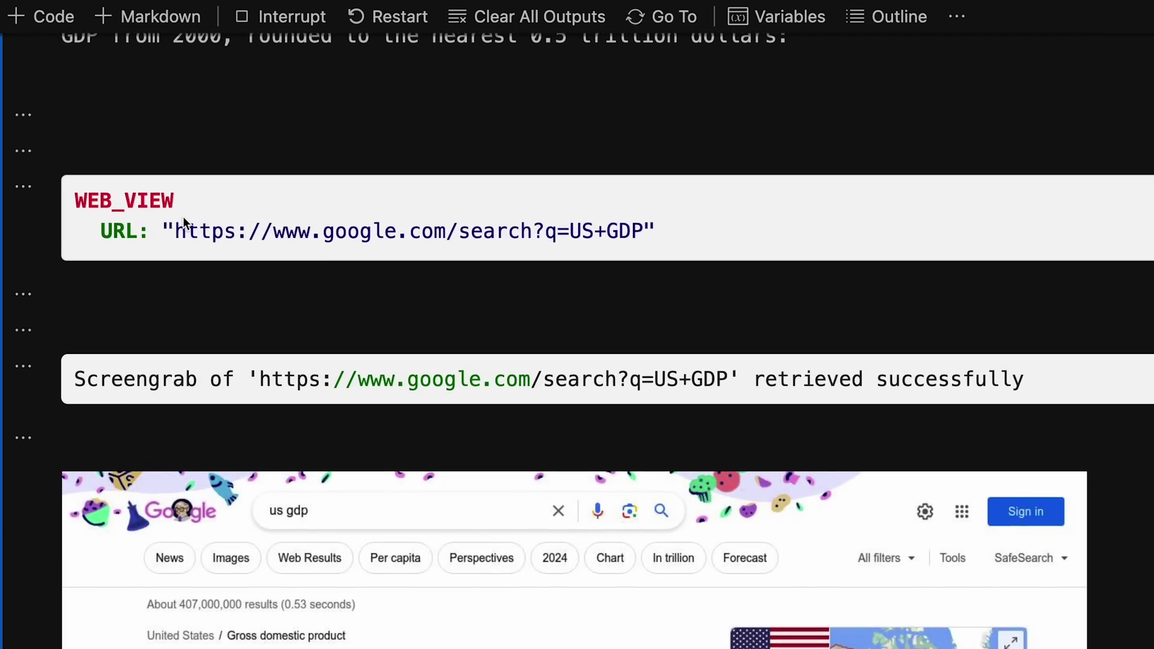
scroll(226, 247, down, 6)
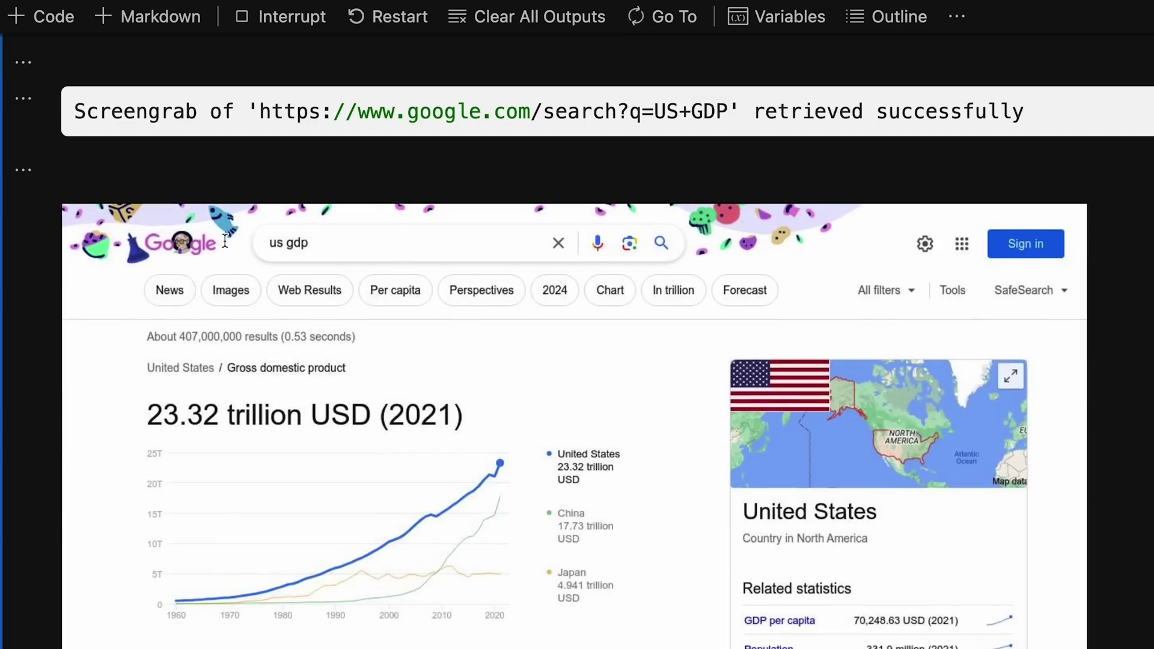
scroll(225, 240, down, 1)
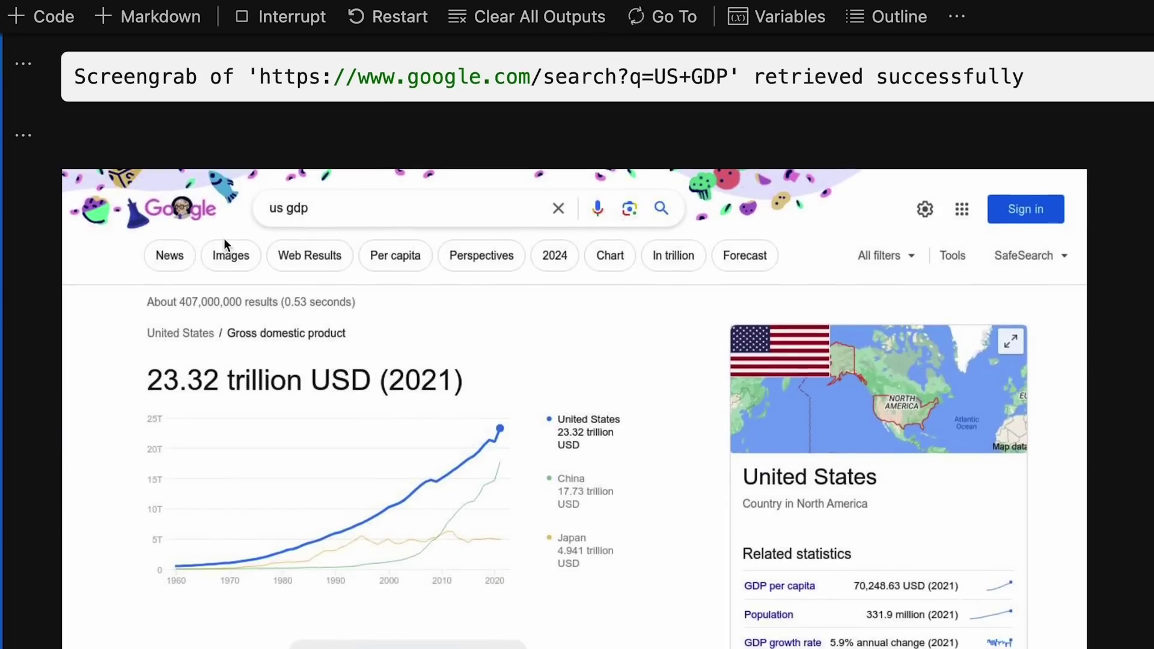
scroll(224, 238, down, 20)
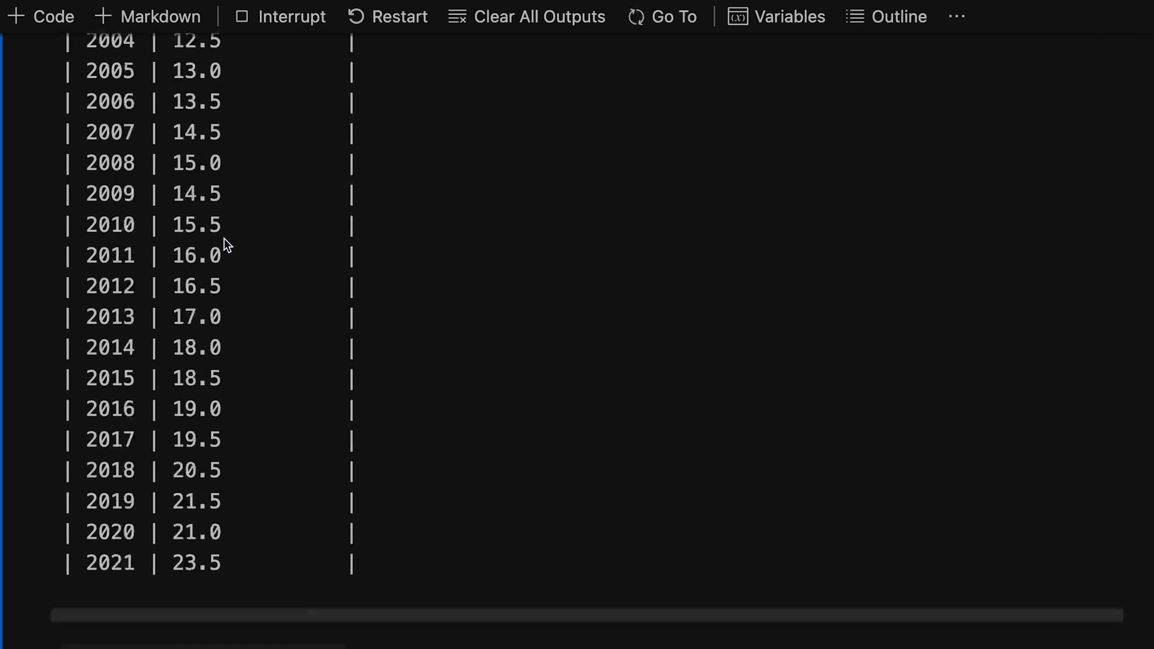
scroll(224, 238, down, 18)
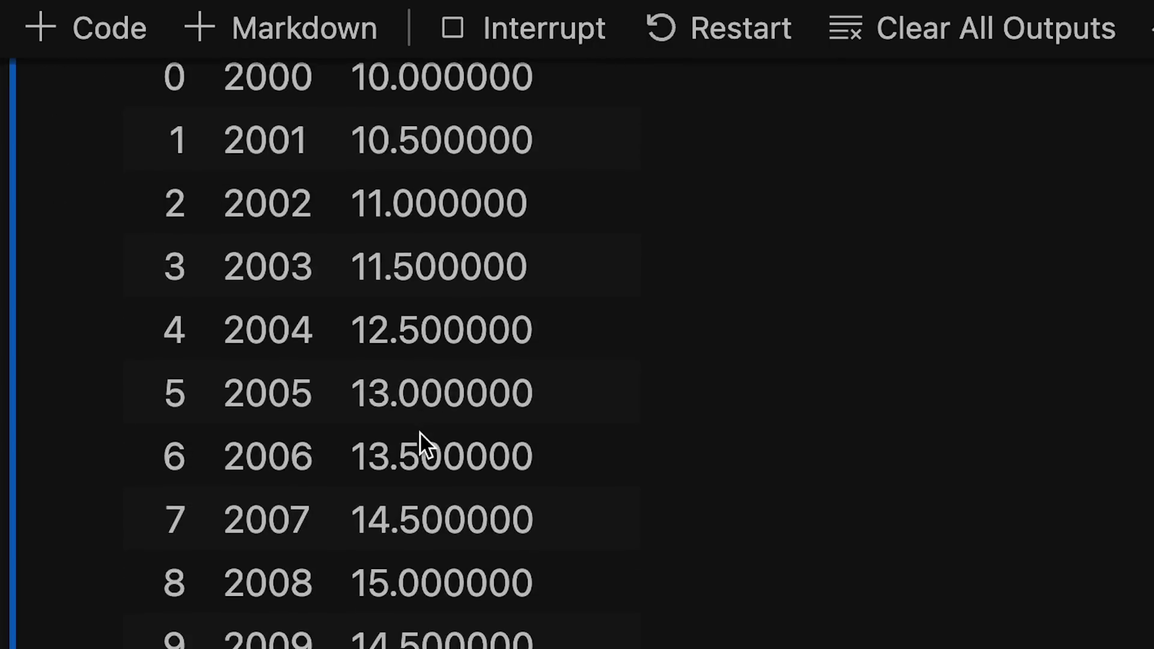
Step: Bring up the PROMPT_2 cell requesting an interactive Plotly GDP chart with yearly event labels
scroll(420, 432, down, 5)
scroll(466, 601, up, 10)
scroll(469, 601, up, 15)
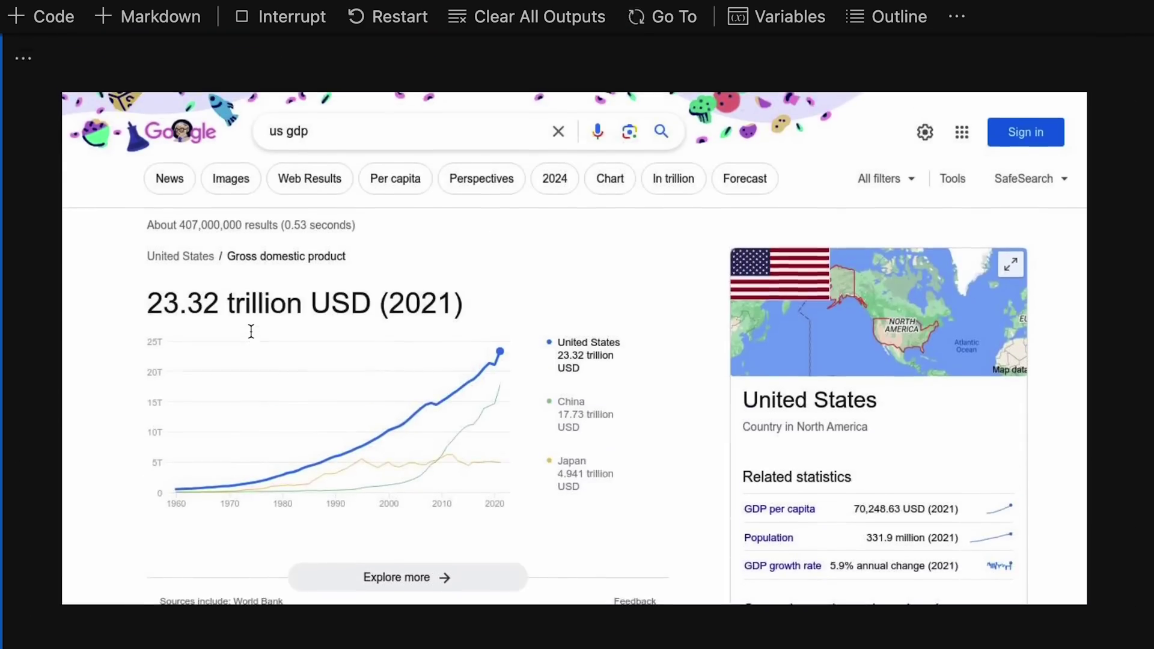
scroll(250, 335, up, 1)
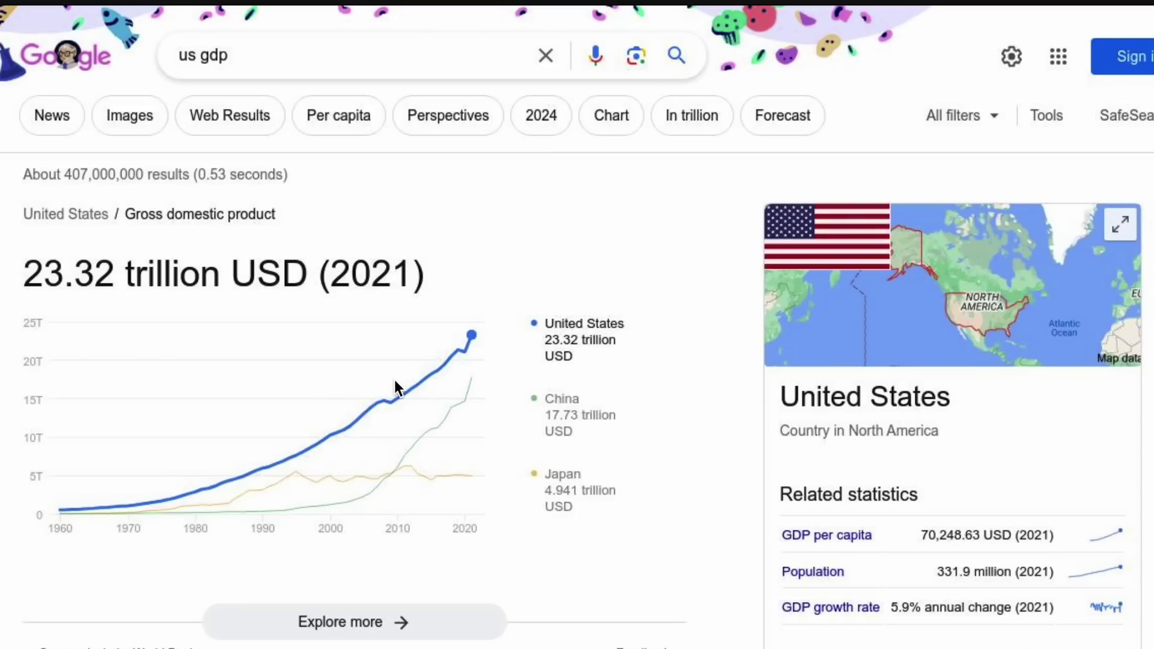
scroll(359, 400, down, 15)
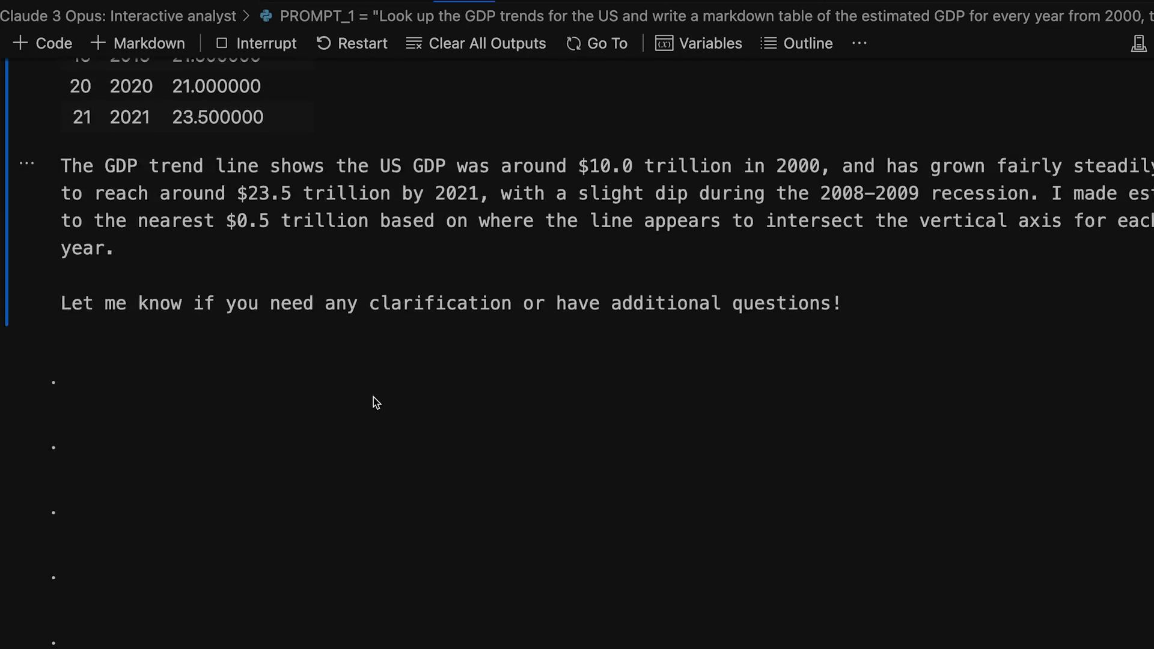
scroll(374, 401, down, 10)
scroll(374, 399, up, 3)
Step: Move past the plotting code to the rendered US GDP 2000–2021 Plotly chart
scroll(26, 325, up, 6)
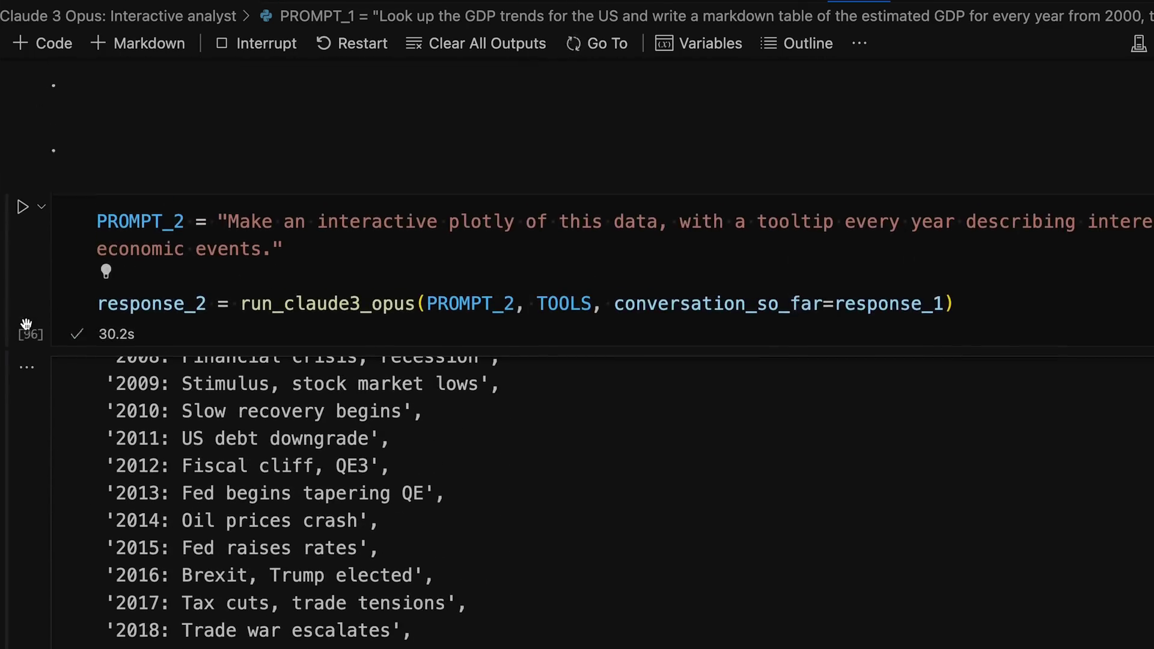
scroll(34, 283, down, 5)
scroll(292, 280, down, 3)
scroll(292, 280, down, 5)
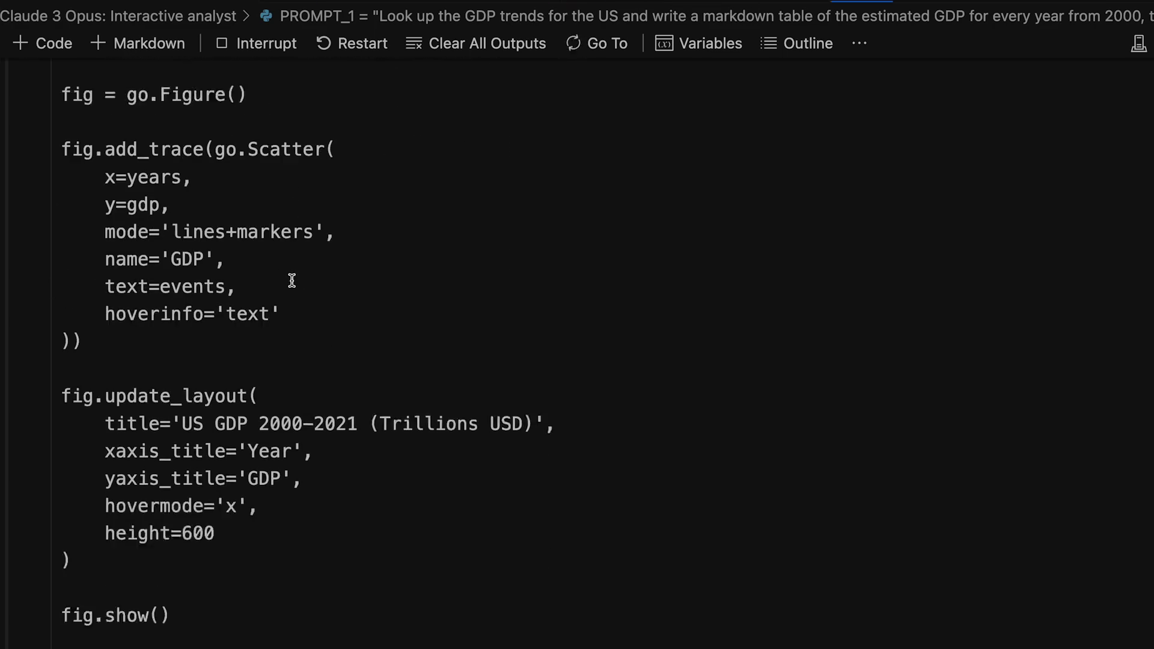
scroll(144, 170, down, 20)
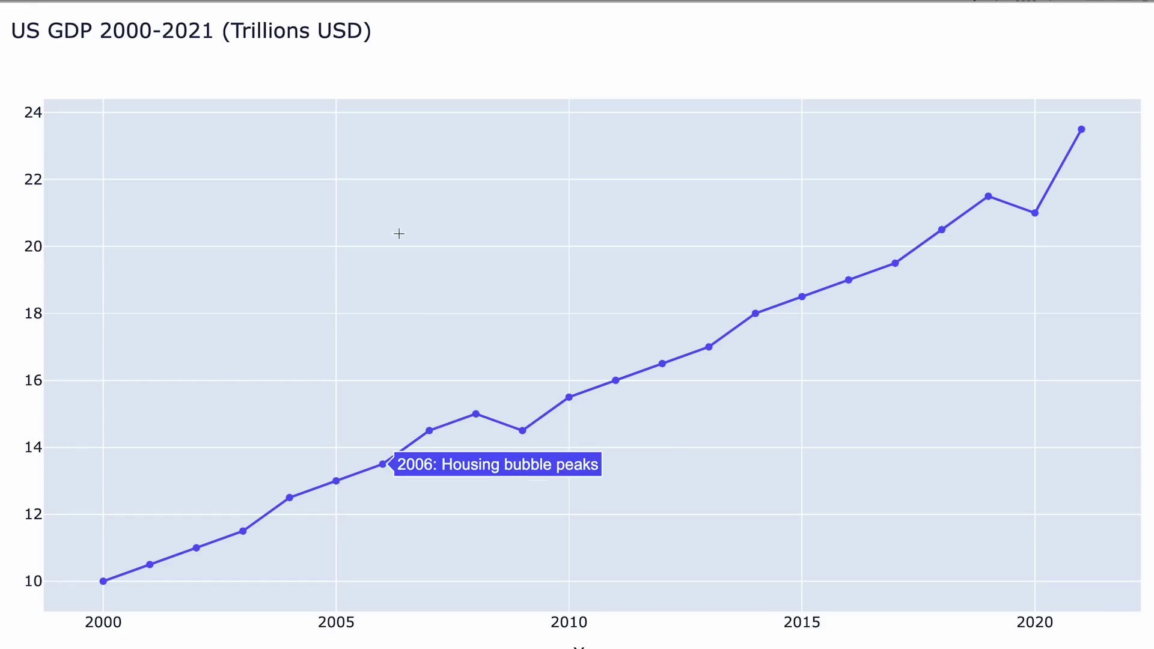
Step: Inspect the chart's economic-event tooltips on several yearly data points
mouse_move(459, 427)
mouse_move(508, 427)
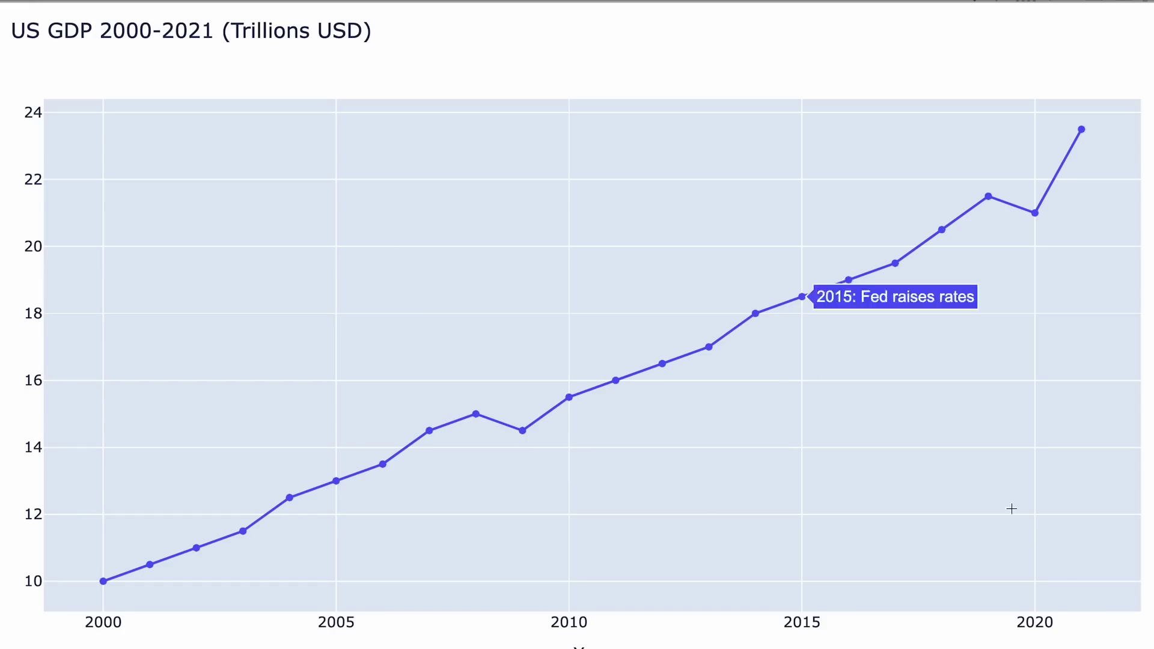
mouse_move(959, 201)
mouse_move(990, 189)
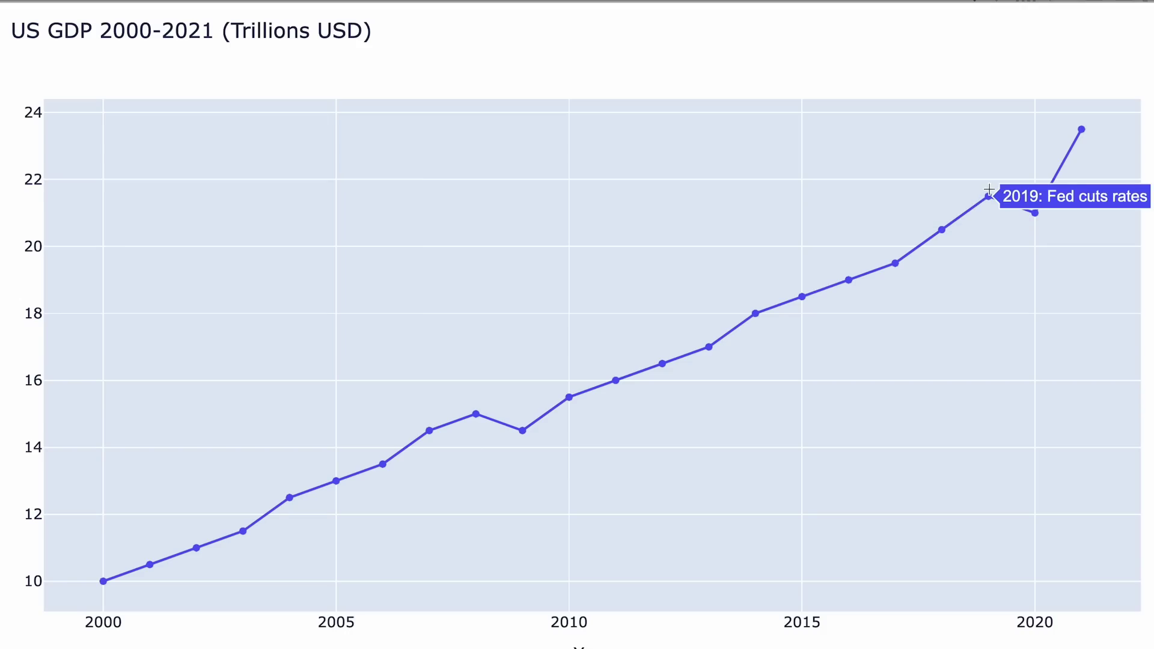
scroll(981, 198, down, 15)
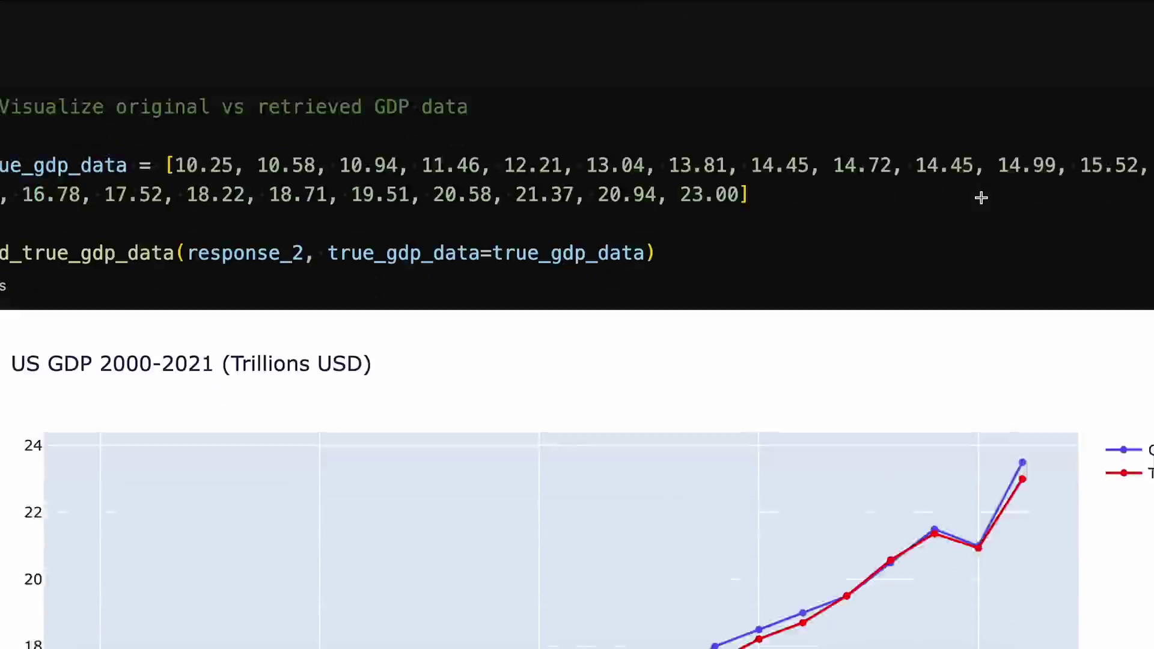
Step: Check the estimated-versus-true GDP comparison chart, where 2017's true value is 19.51 with its tax-cuts event
scroll(981, 198, down, 5)
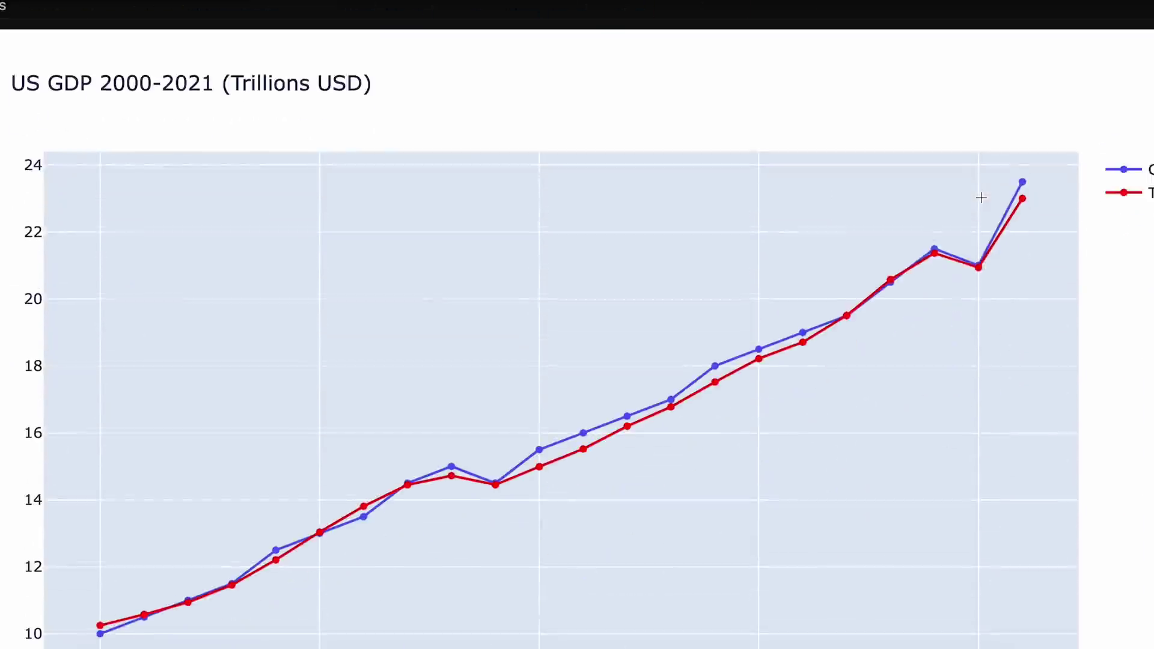
scroll(981, 197, down, 1)
mouse_move(851, 232)
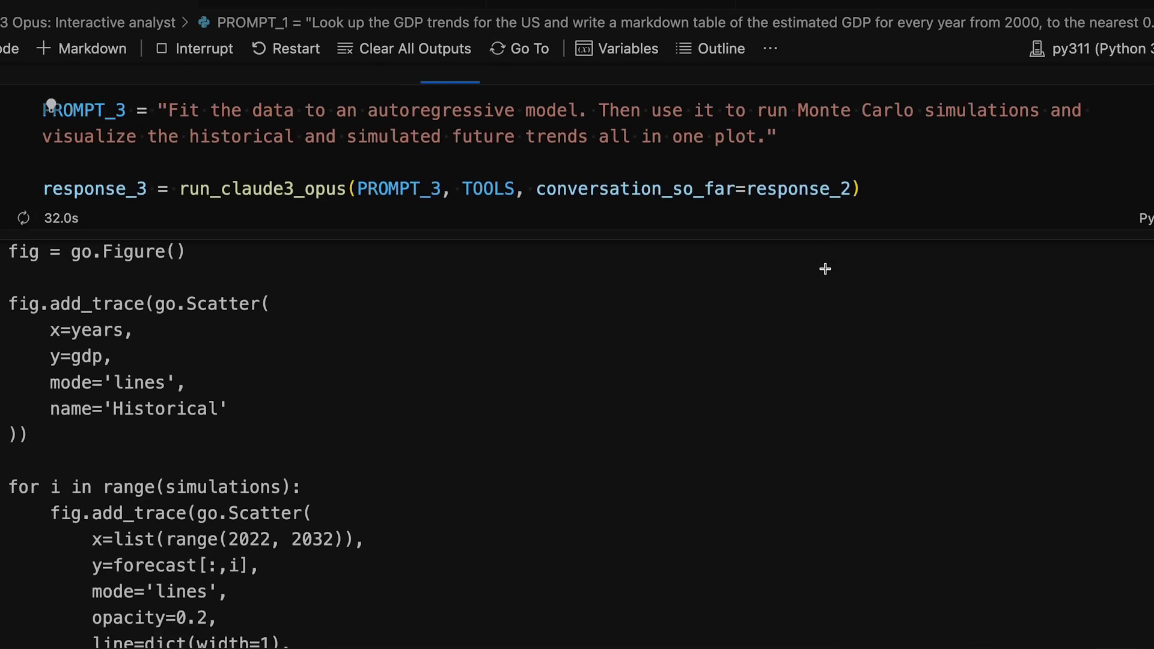
Step: Move past the AutoReg(1) summary to the 'US GDP: Historical and Simulated Future Paths' chart through 2031
scroll(825, 267, down, 10)
scroll(824, 269, down, 20)
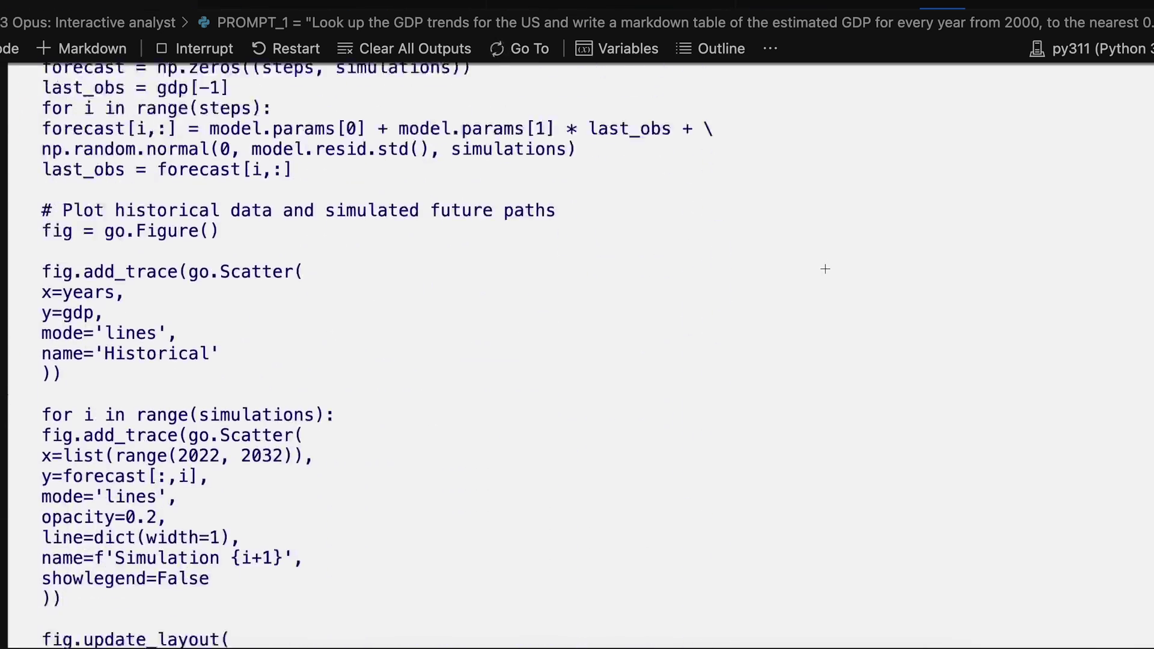
scroll(825, 268, down, 10)
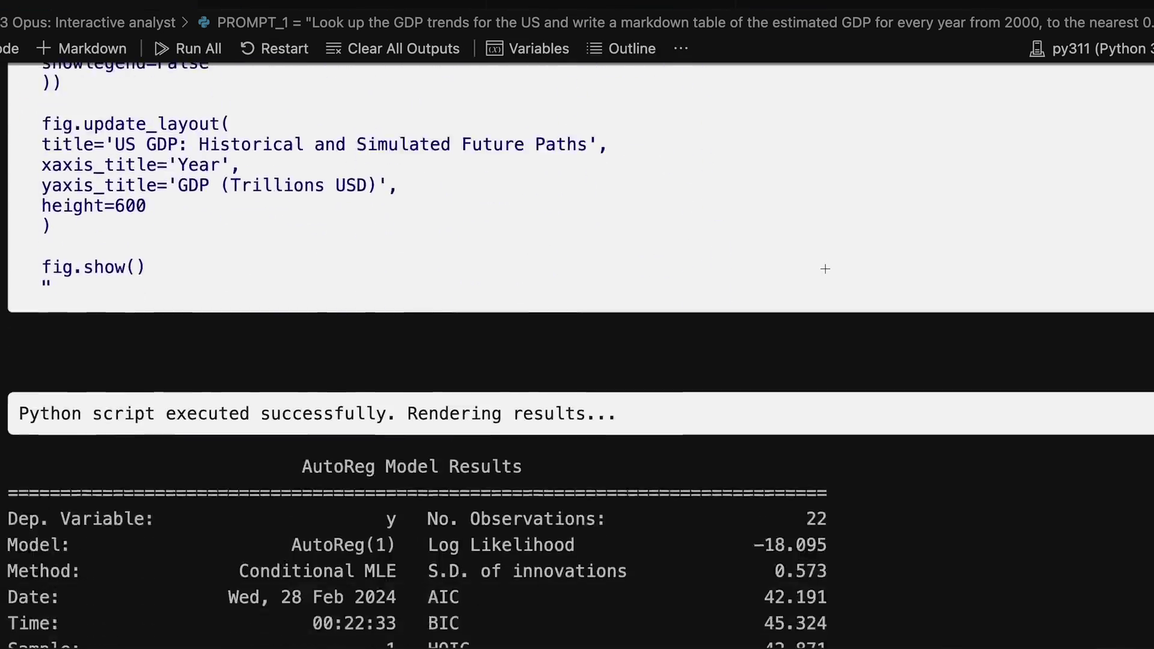
scroll(825, 268, down, 12)
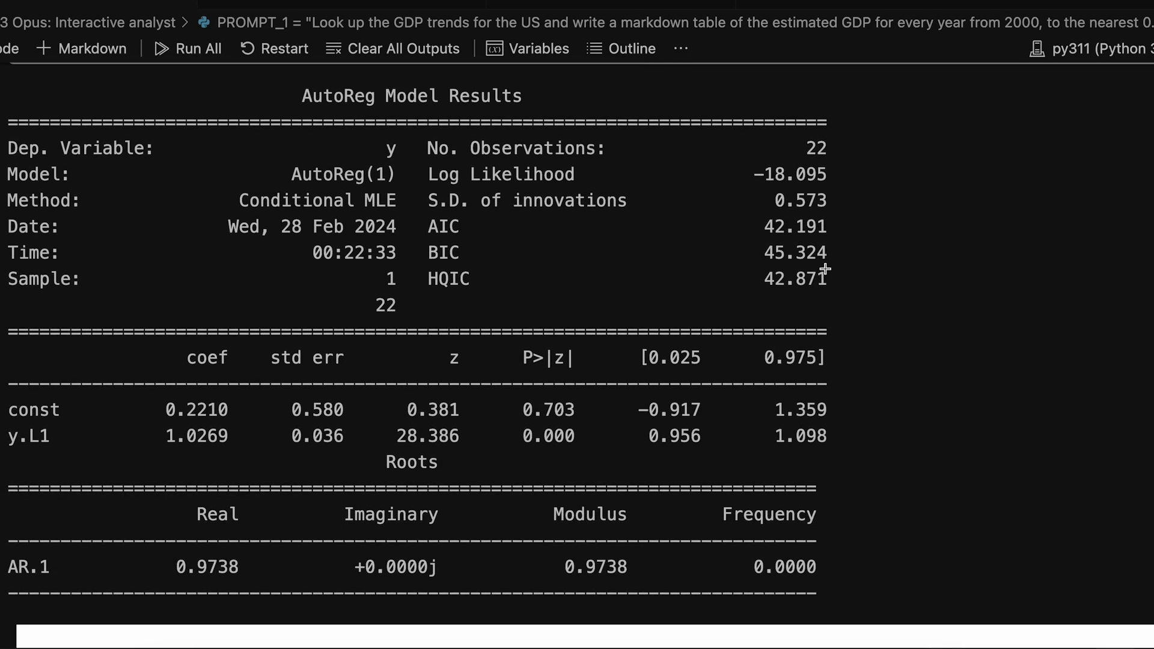
scroll(683, 268, down, 8)
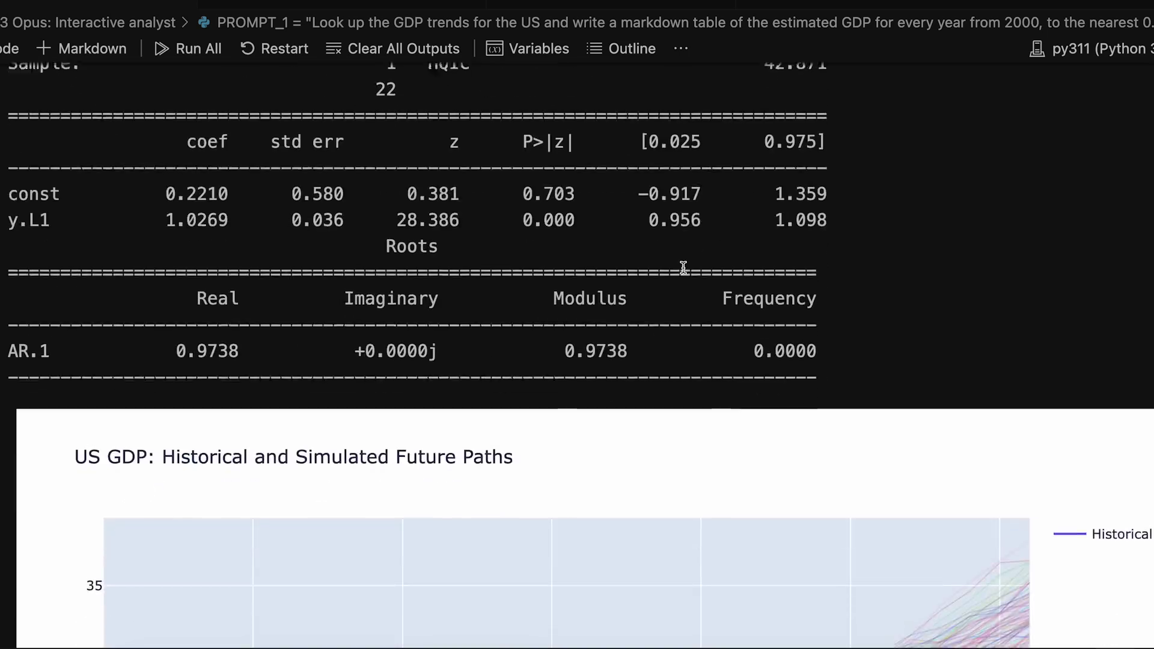
scroll(684, 268, down, 11)
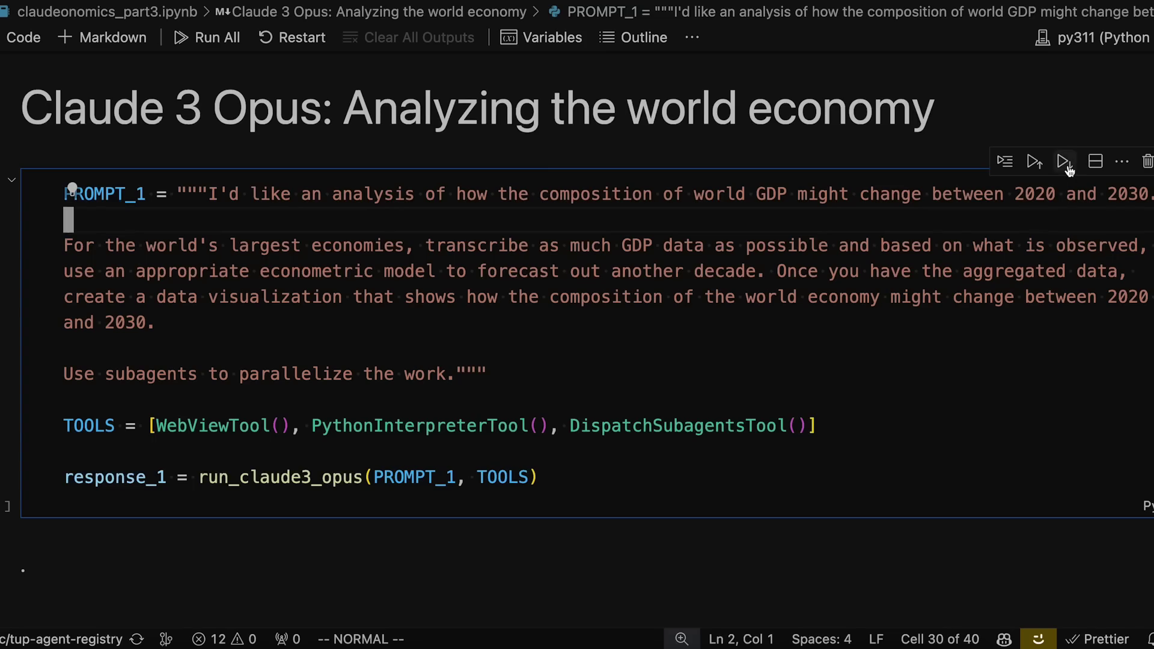
Step: Run the world GDP composition prompt and follow the agent's initial planning output
click(1065, 161)
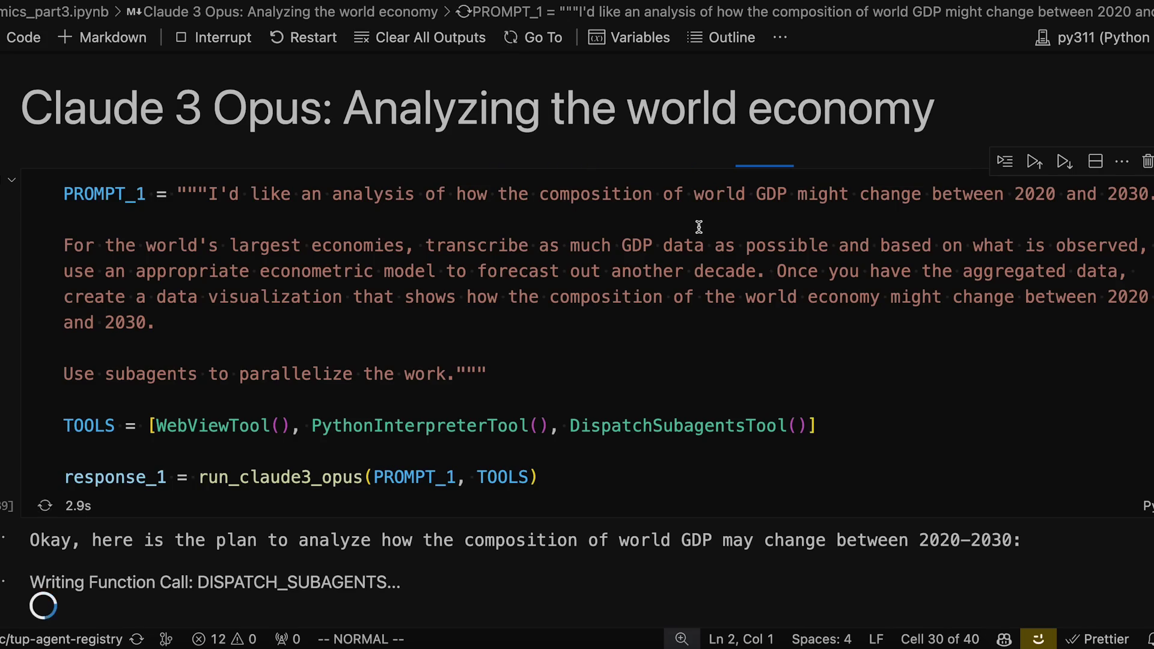
scroll(699, 226, down, 5)
scroll(699, 227, down, 3)
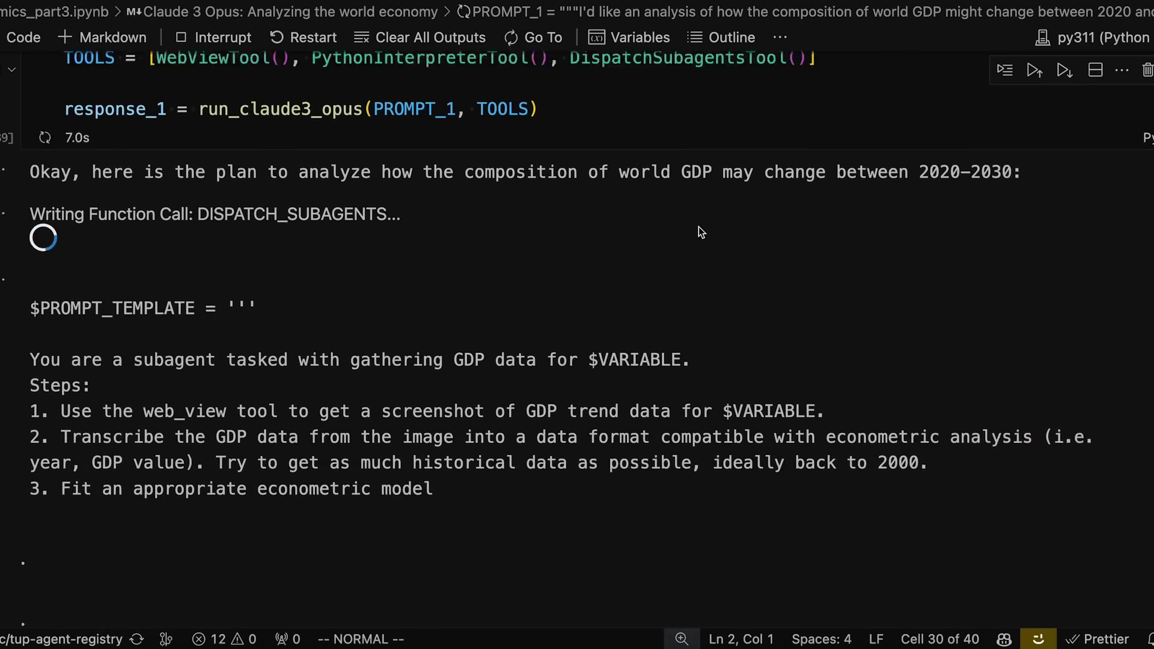
scroll(457, 244, down, 1)
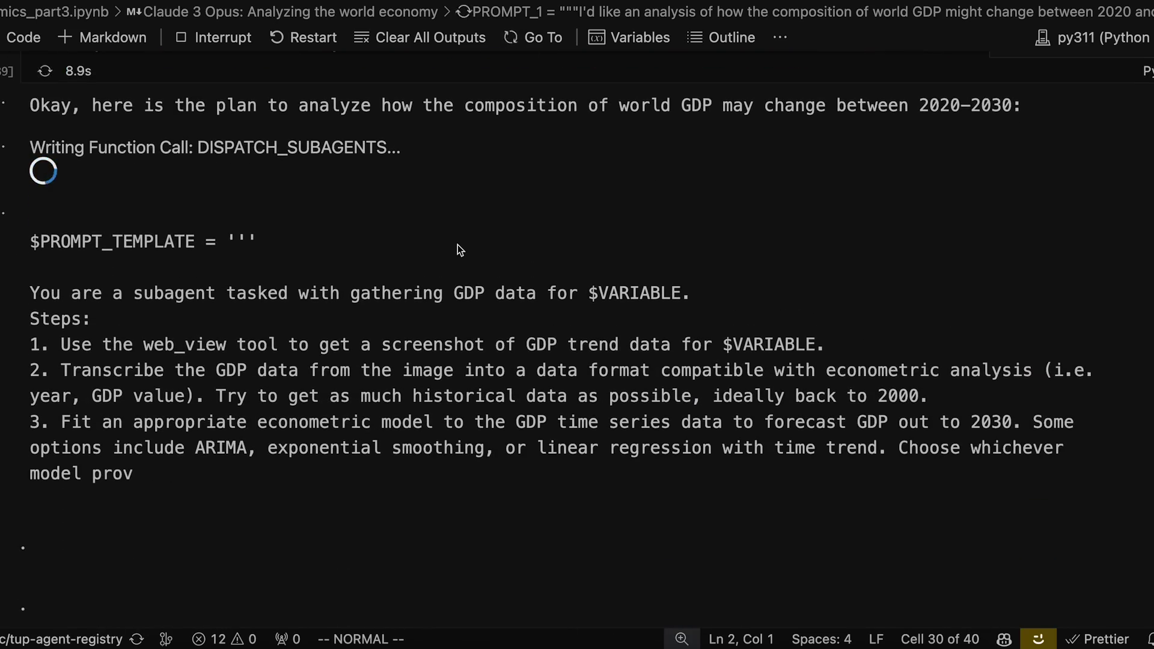
scroll(457, 244, down, 1)
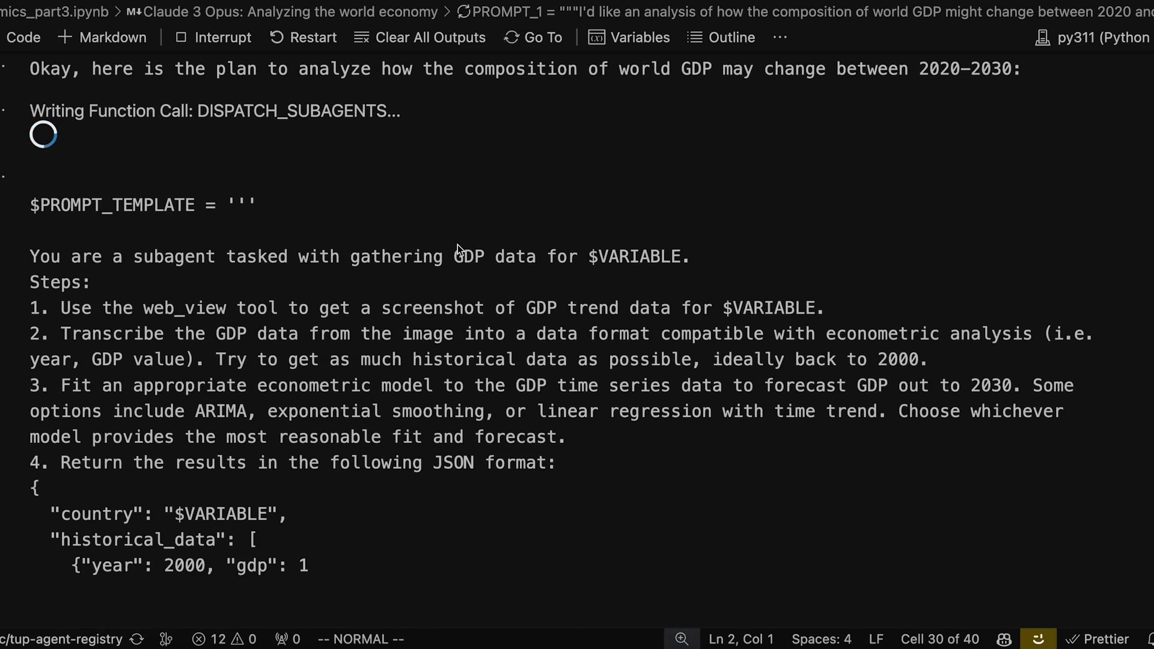
scroll(457, 244, down, 1)
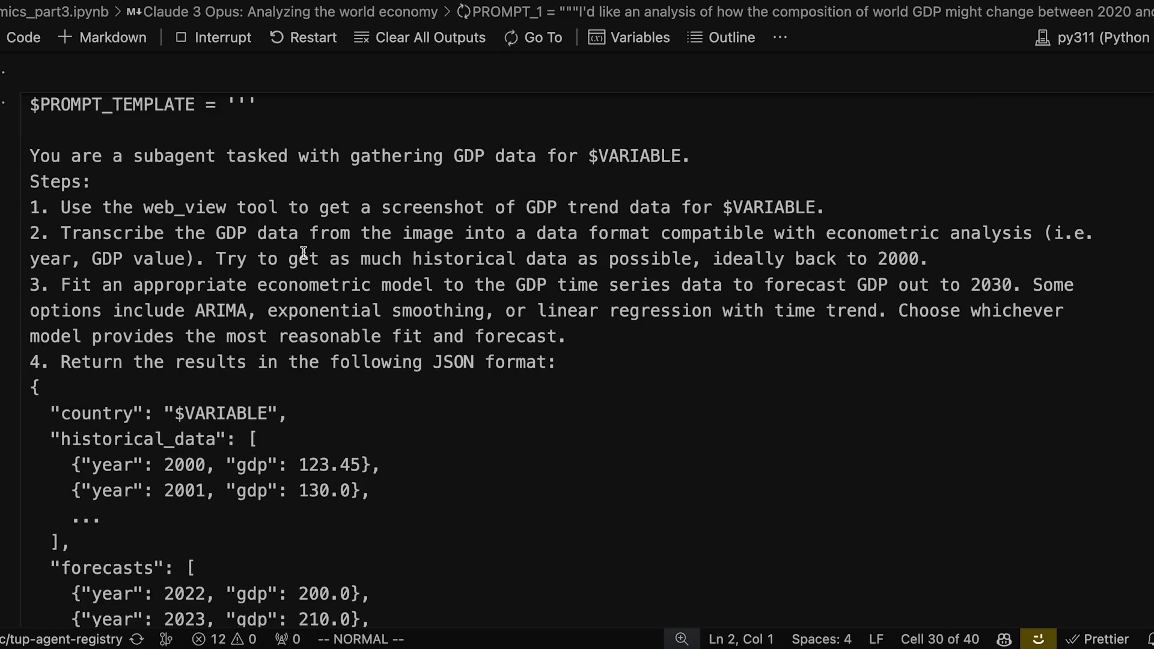
Step: Follow the DISPATCH_SUBAGENTS output until all ten country subagents finish and save their results
scroll(304, 252, down, 1)
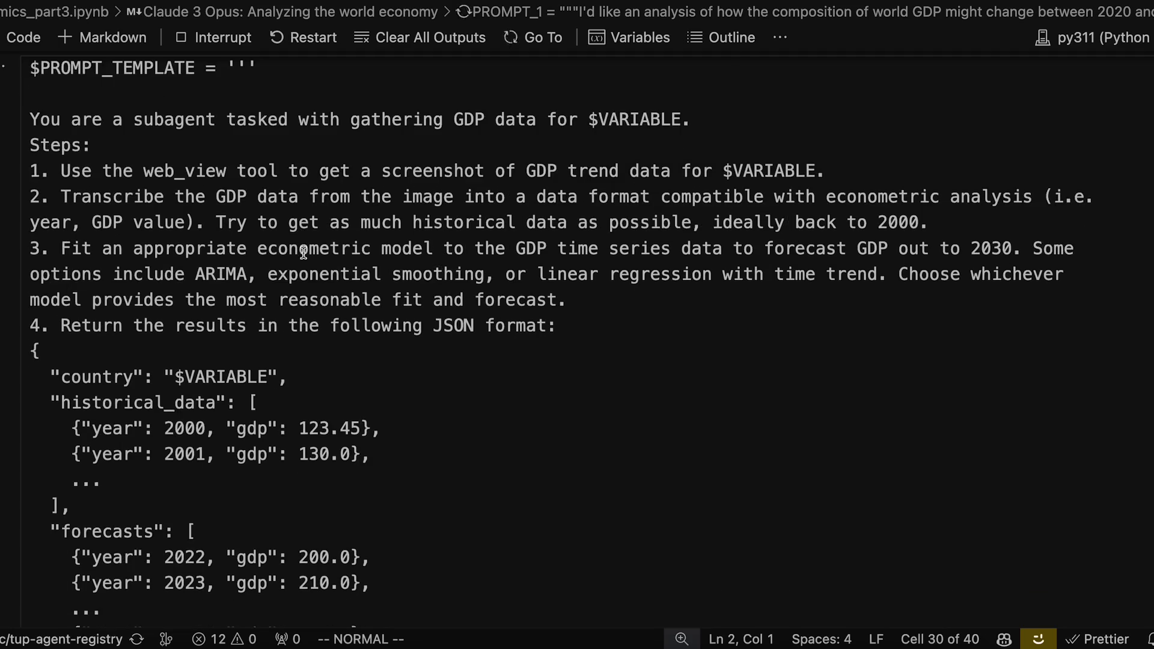
scroll(141, 192, down, 2)
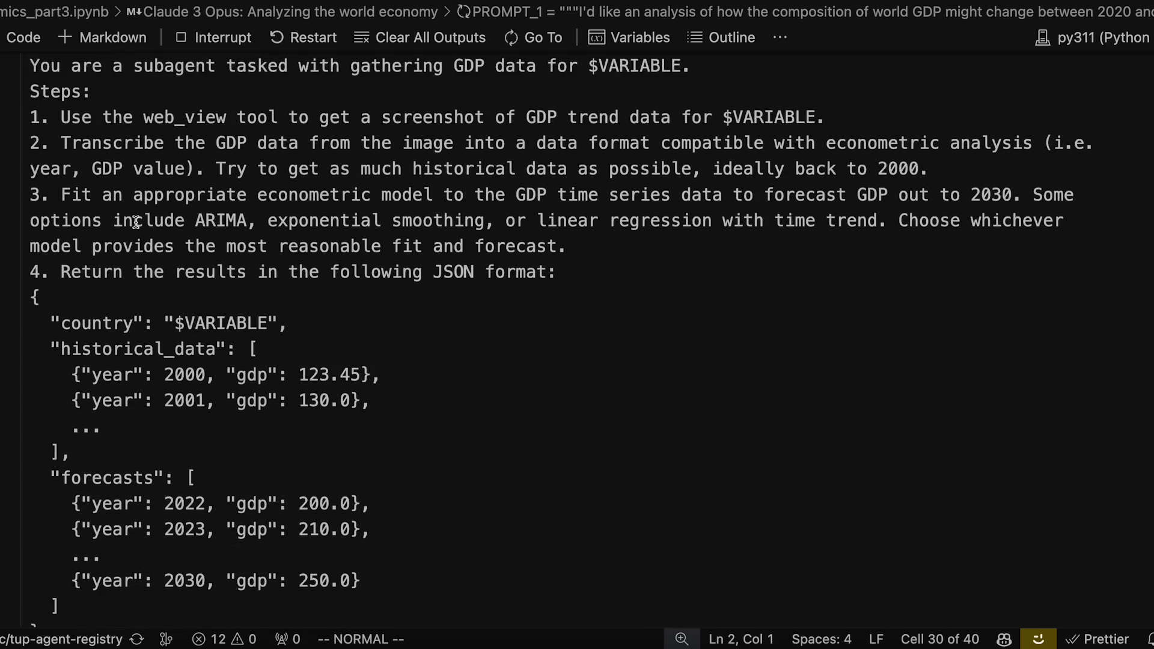
scroll(137, 223, down, 2)
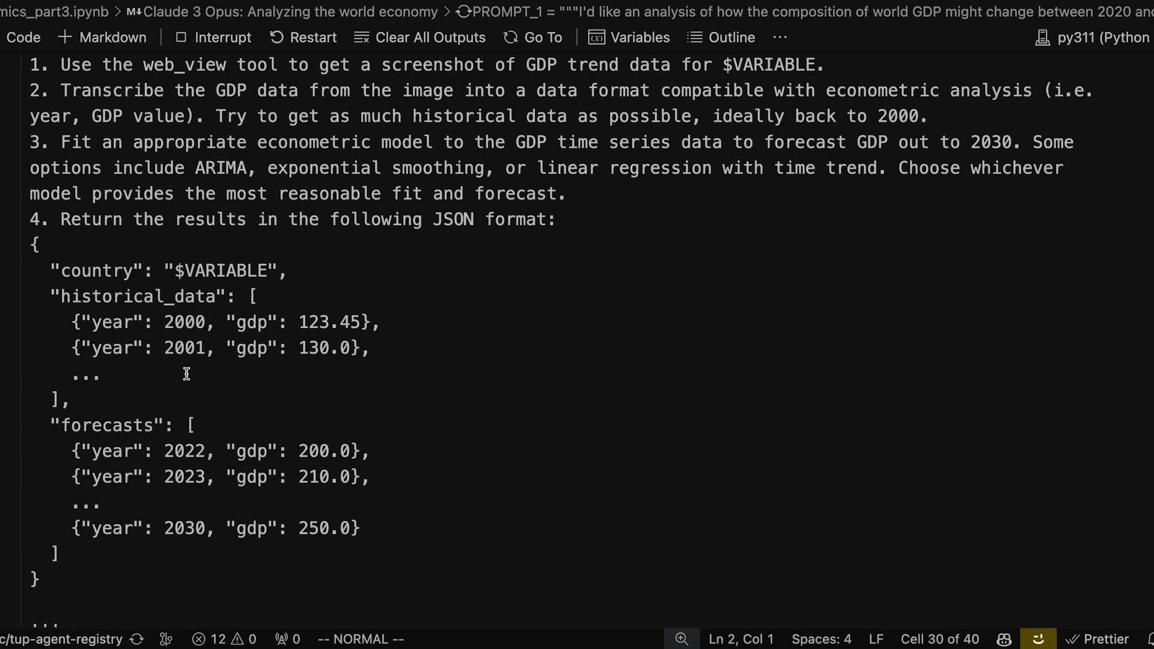
scroll(188, 372, down, 7)
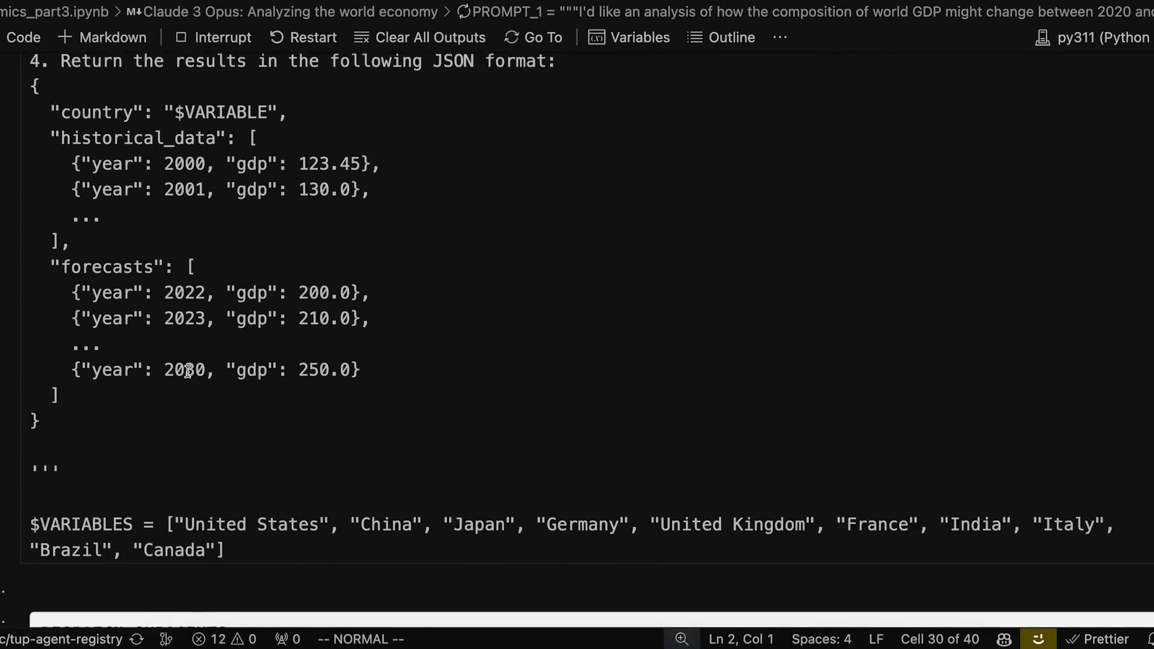
scroll(188, 372, down, 1)
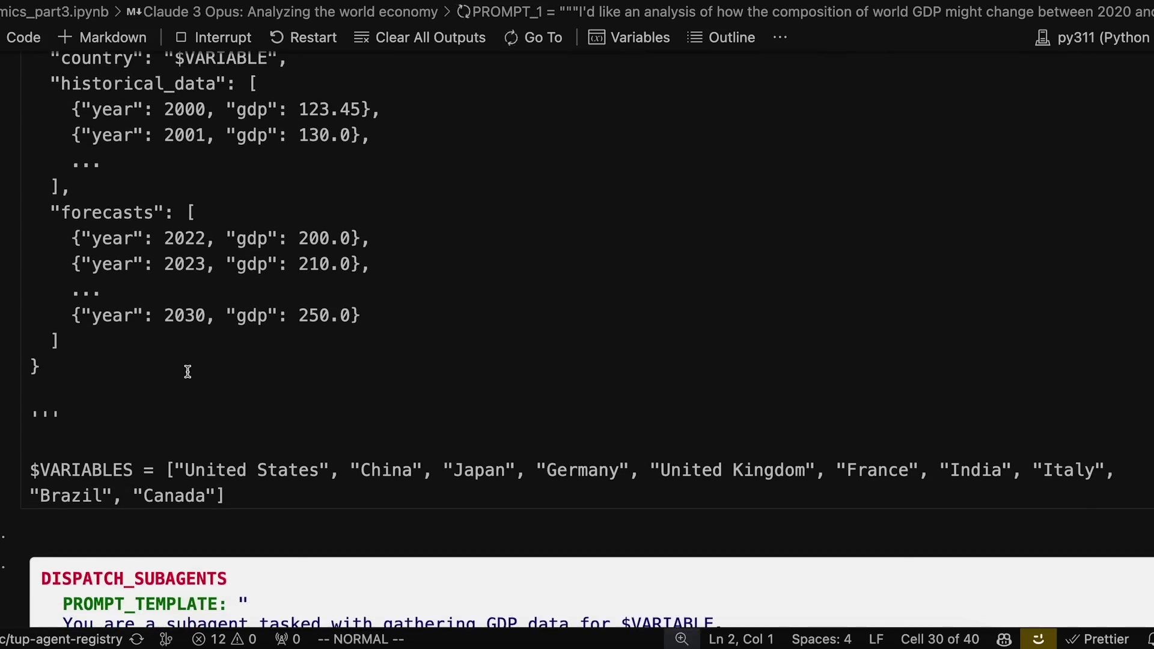
scroll(187, 372, down, 2)
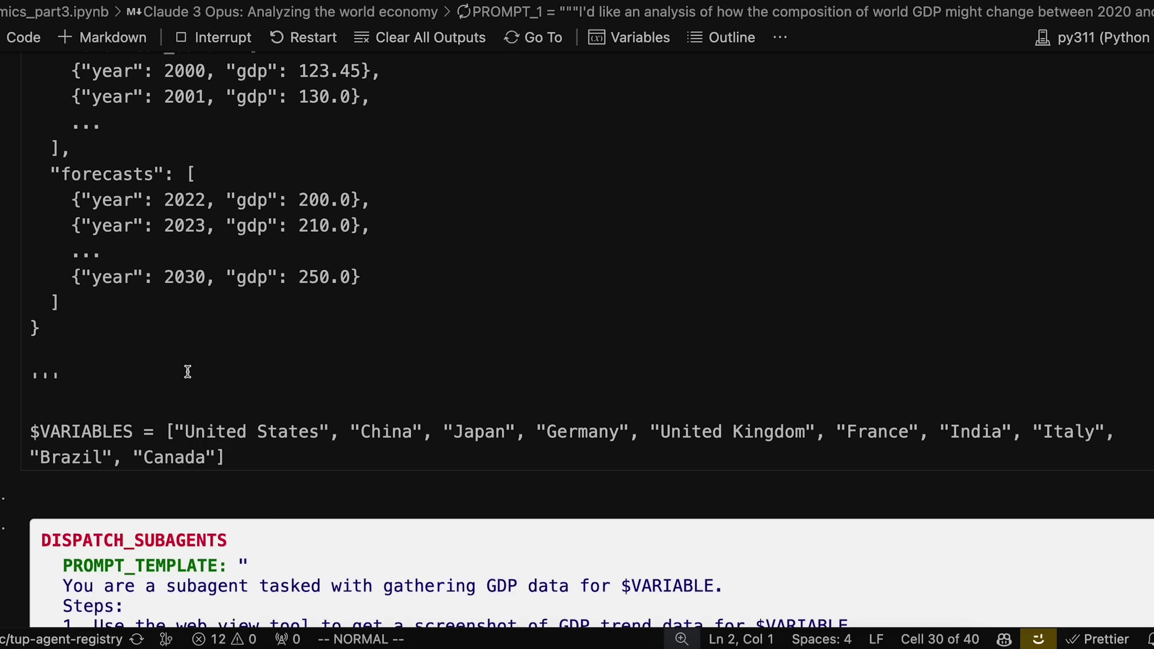
scroll(188, 372, down, 20)
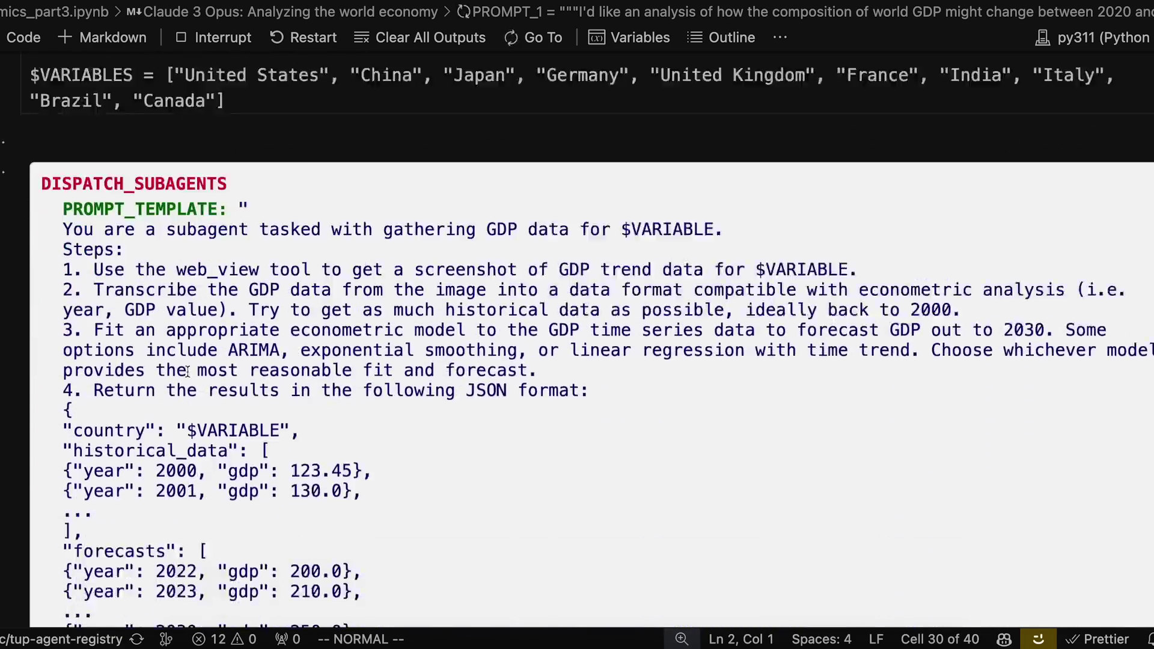
scroll(188, 372, down, 18)
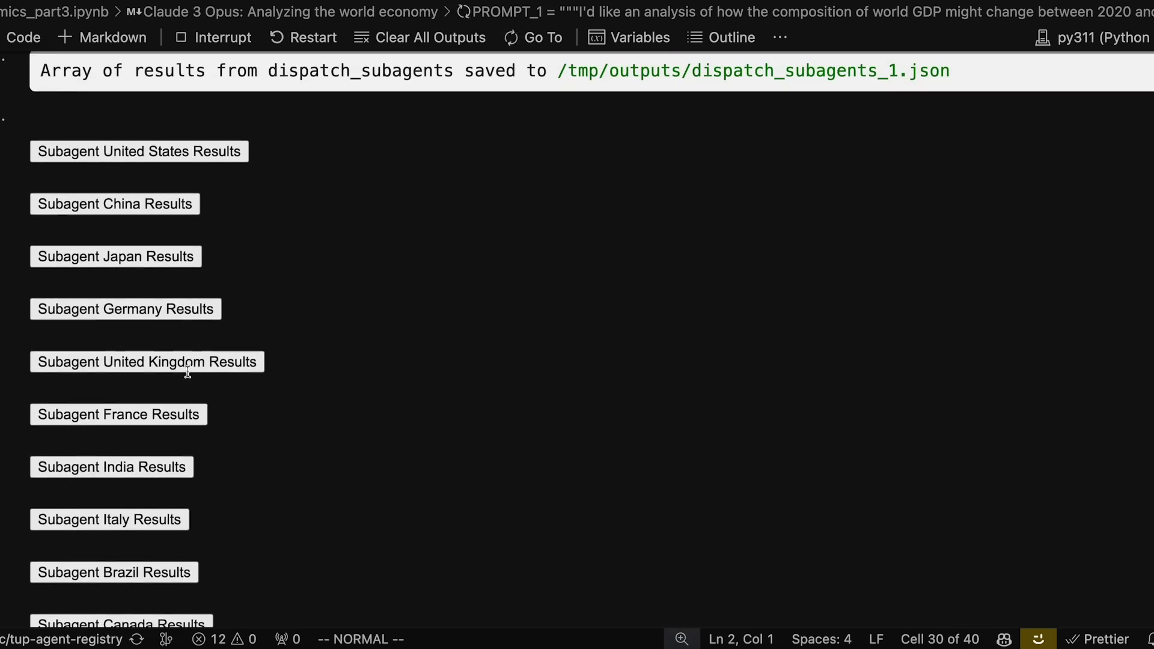
Step: Expand the Germany subagent's results and read through its Google screenshot and ARIMA code to the analysis
click(171, 310)
scroll(171, 311, down, 5)
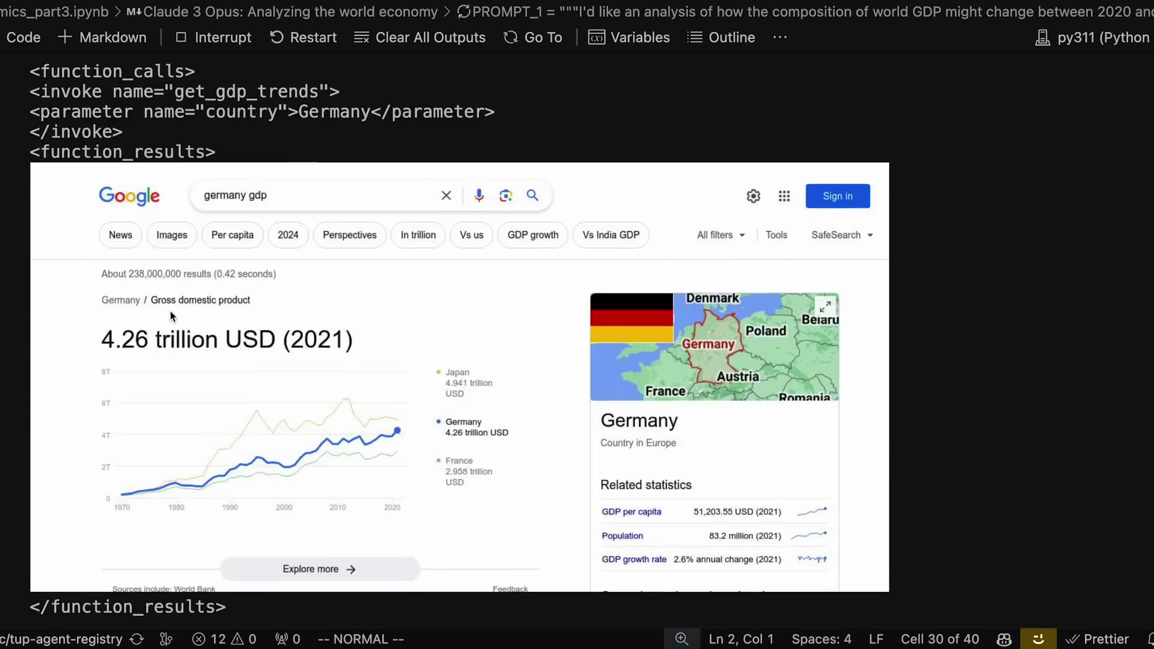
scroll(171, 311, down, 12)
scroll(171, 311, down, 15)
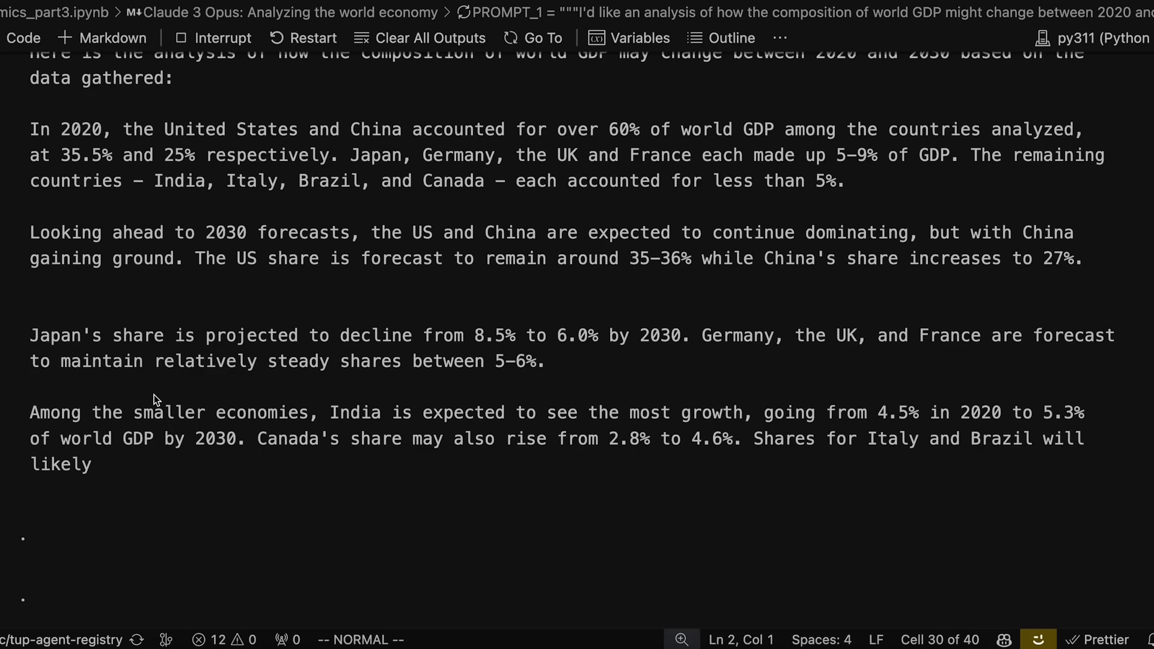
Step: Compare the 2020 and 2030 World GDP Composition pie charts and read the key-shifts summary
scroll(156, 400, up, 8)
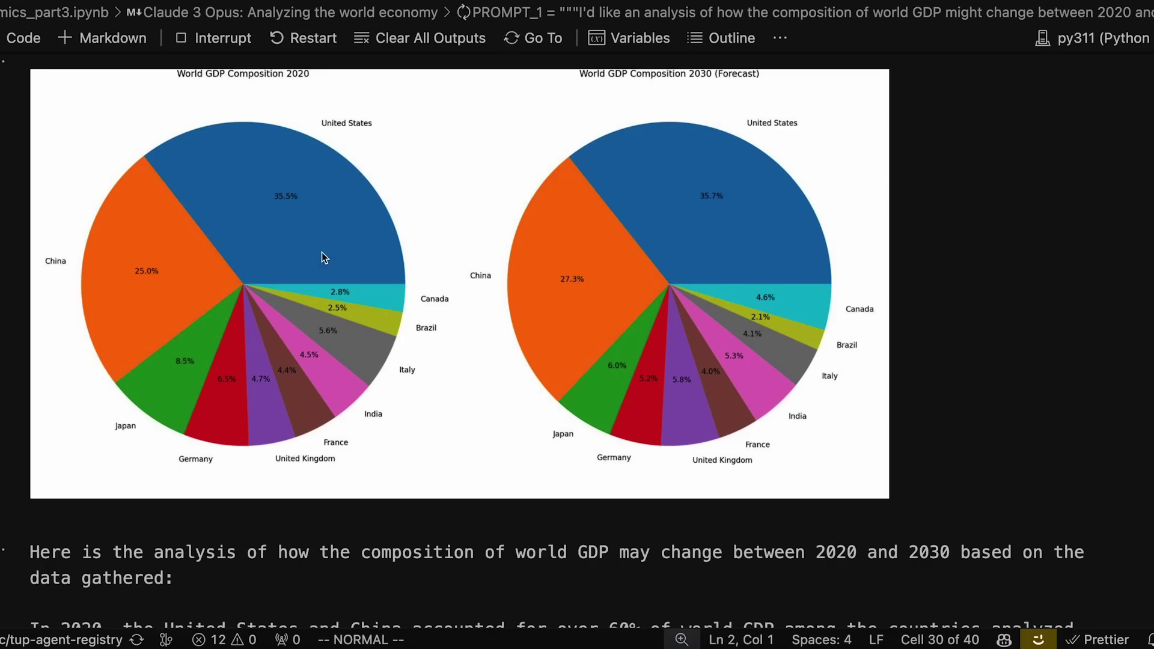
scroll(207, 301, down, 6)
scroll(207, 300, down, 6)
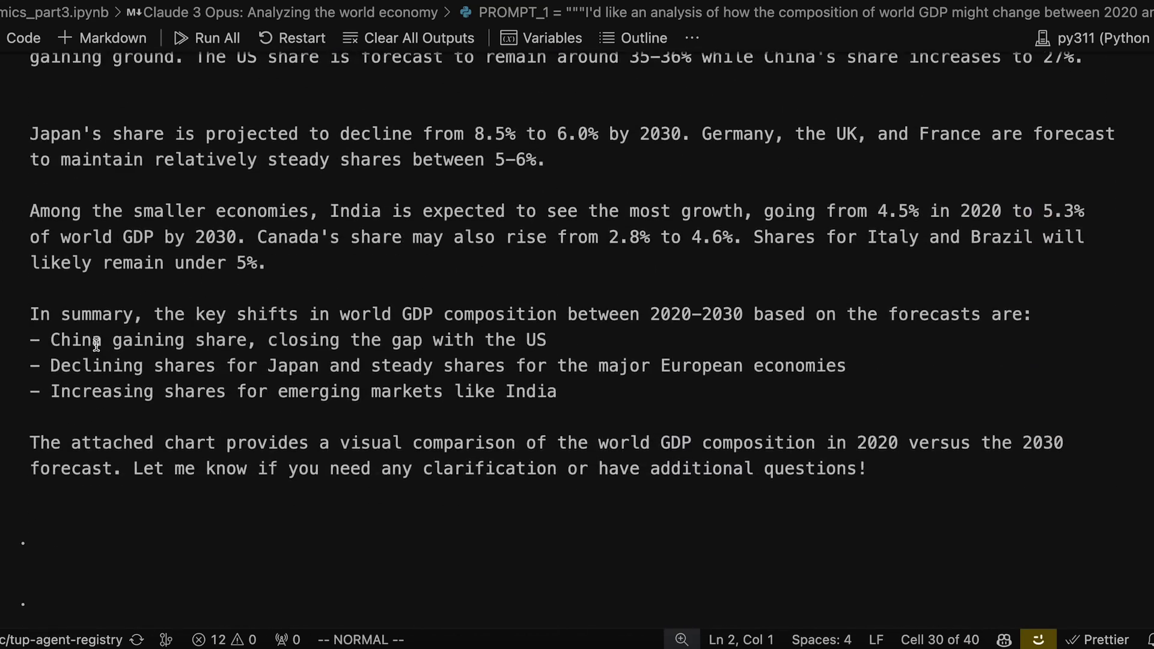
scroll(96, 344, up, 10)
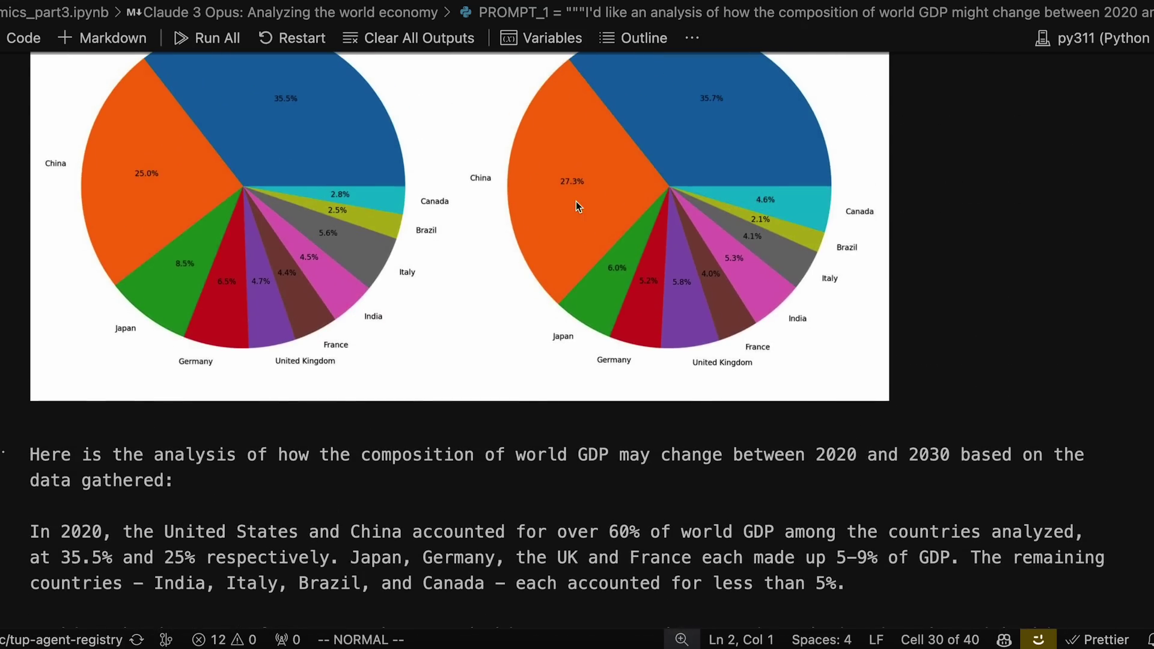
scroll(576, 207, up, 1)
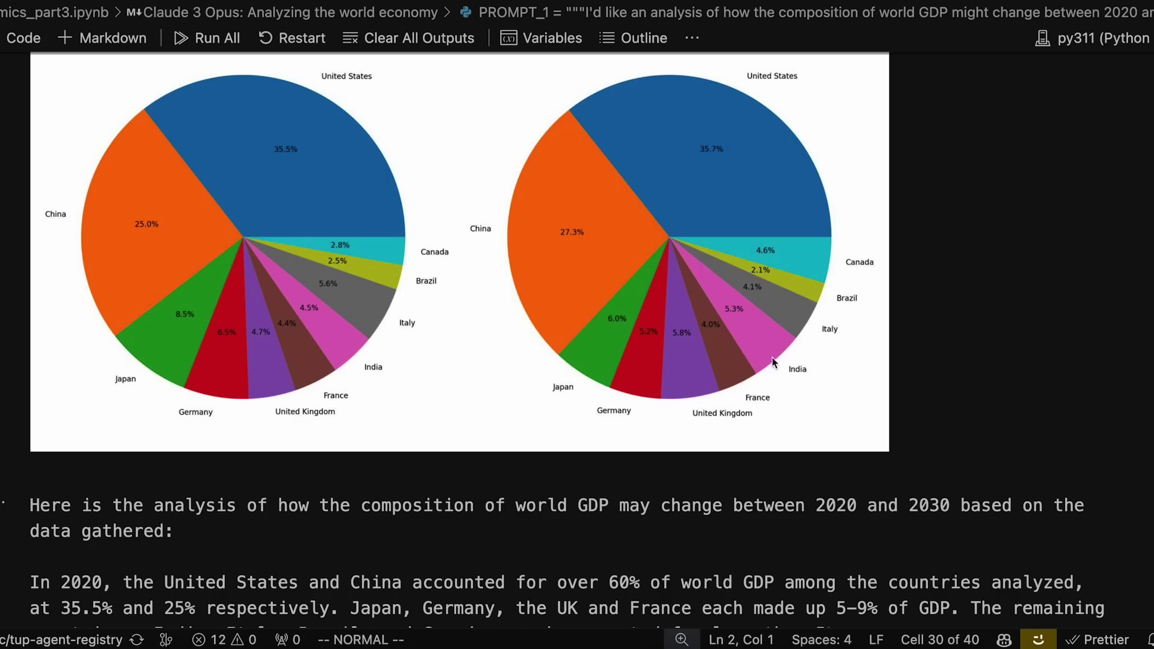
scroll(451, 424, down, 1)
scroll(452, 426, down, 9)
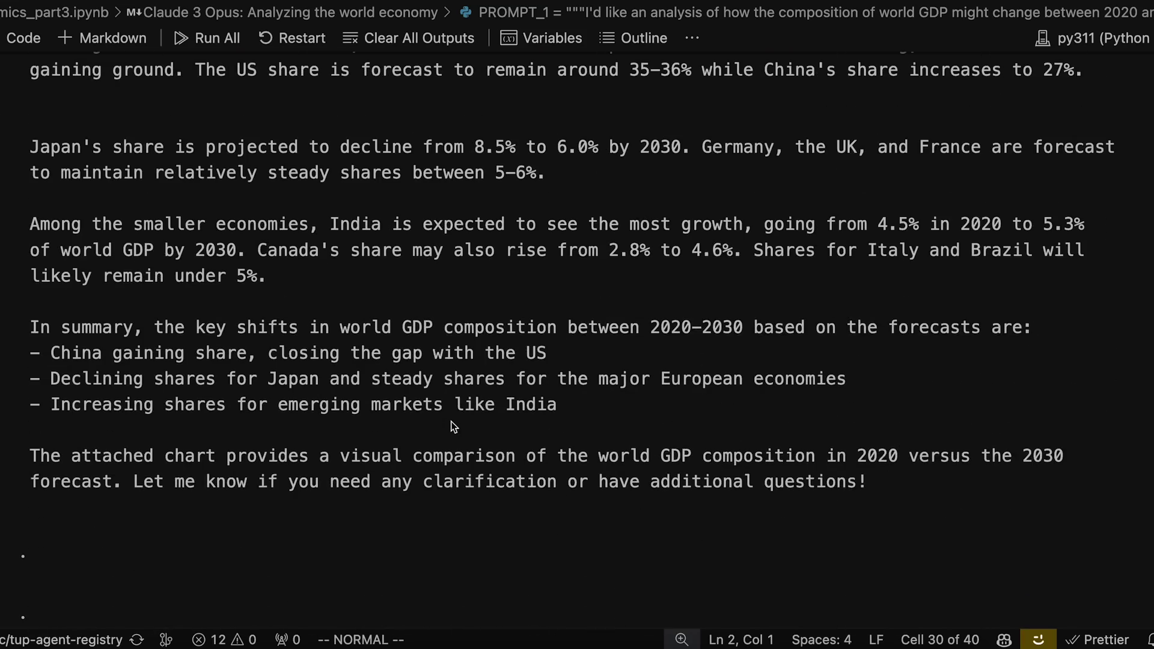